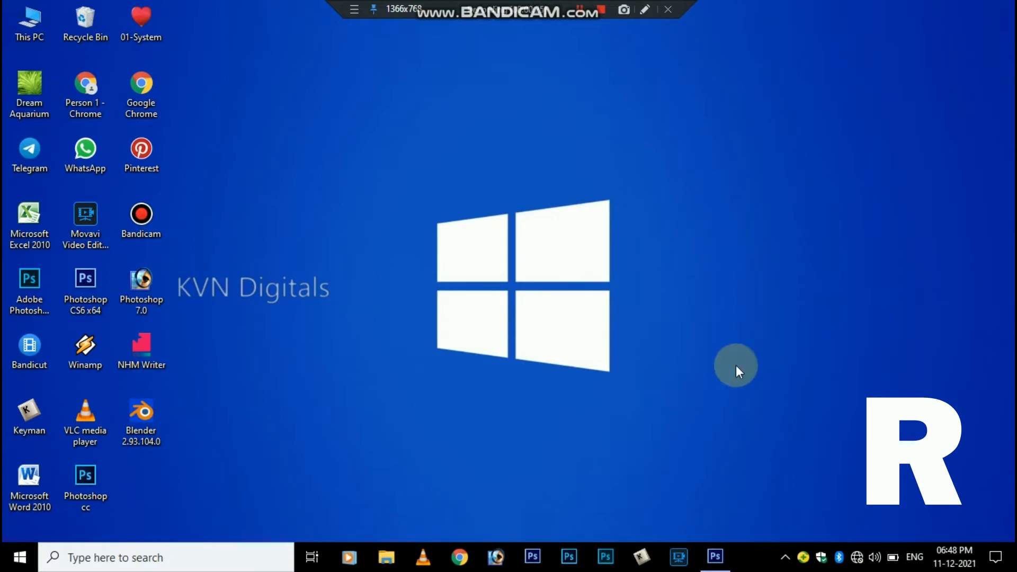
In Photoshop, create a 10 by 15 inch RGB document at 300 pixels/inch with a white background and dock its window
click(710, 564)
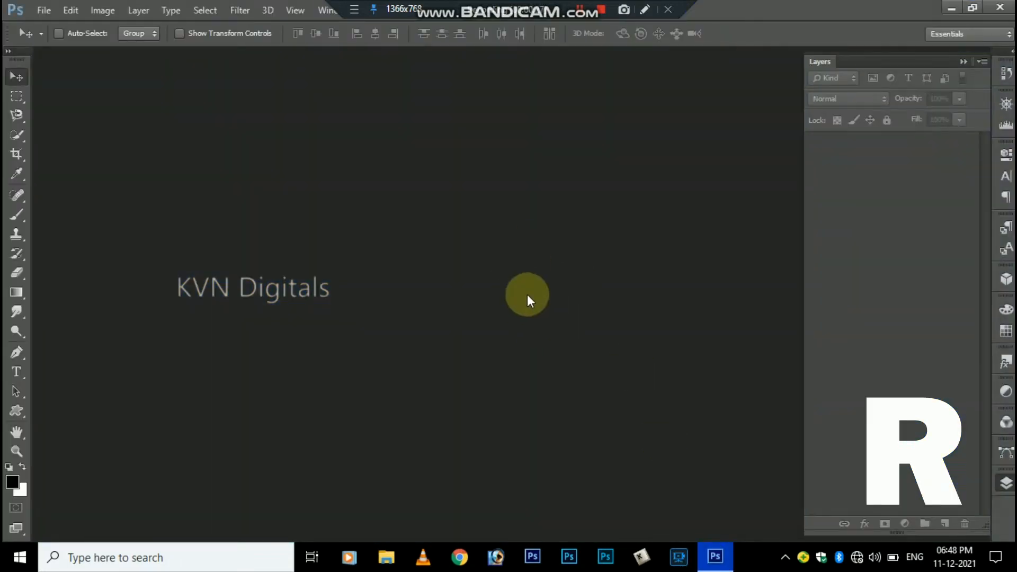
key(ctrl+n)
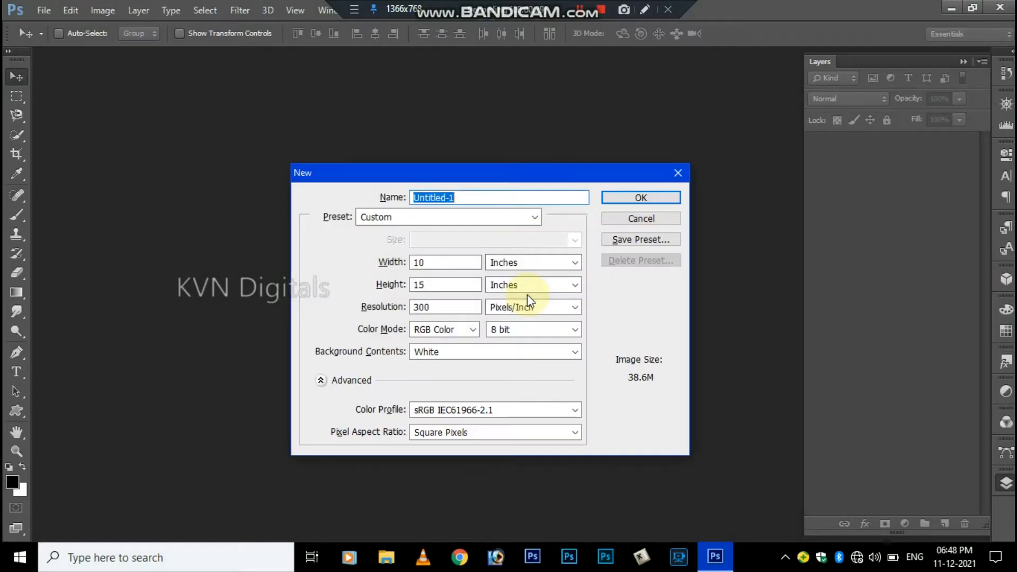
key(Tab)
key(Tab)
key(Tab)
key(Tab)
key(Tab)
key(Tab)
key(Tab)
key(Tab)
key(Tab)
key(Tab)
key(Tab)
key(Tab)
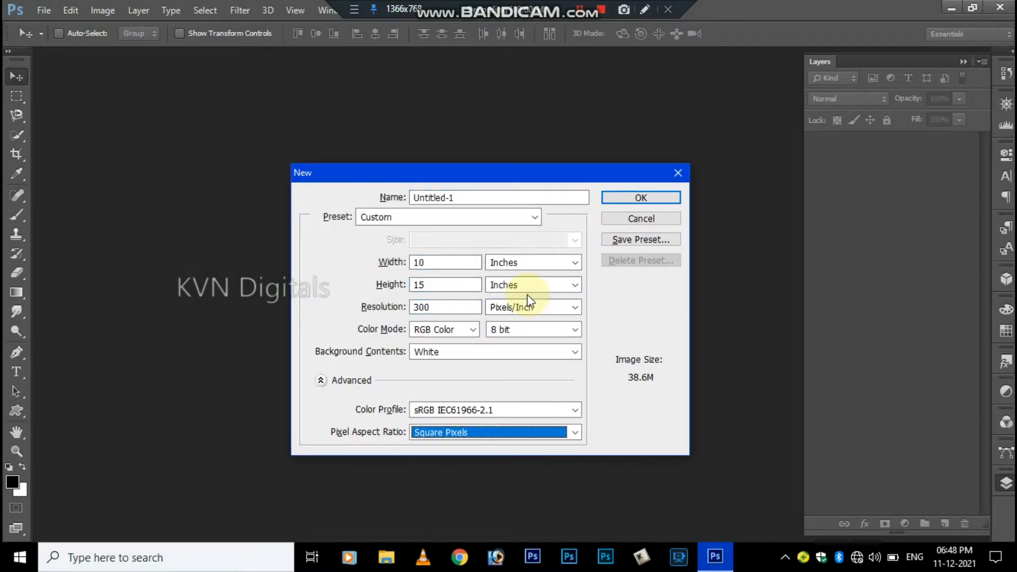
key(Return)
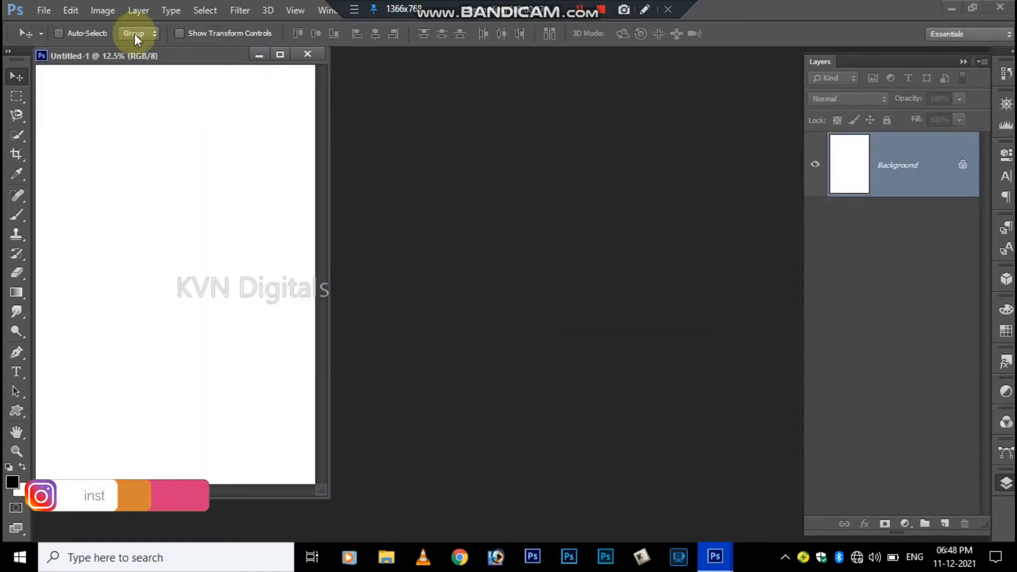
mouse_move(150, 61)
mouse_down()
mouse_move(136, 43)
mouse_move(135, 55)
mouse_up()
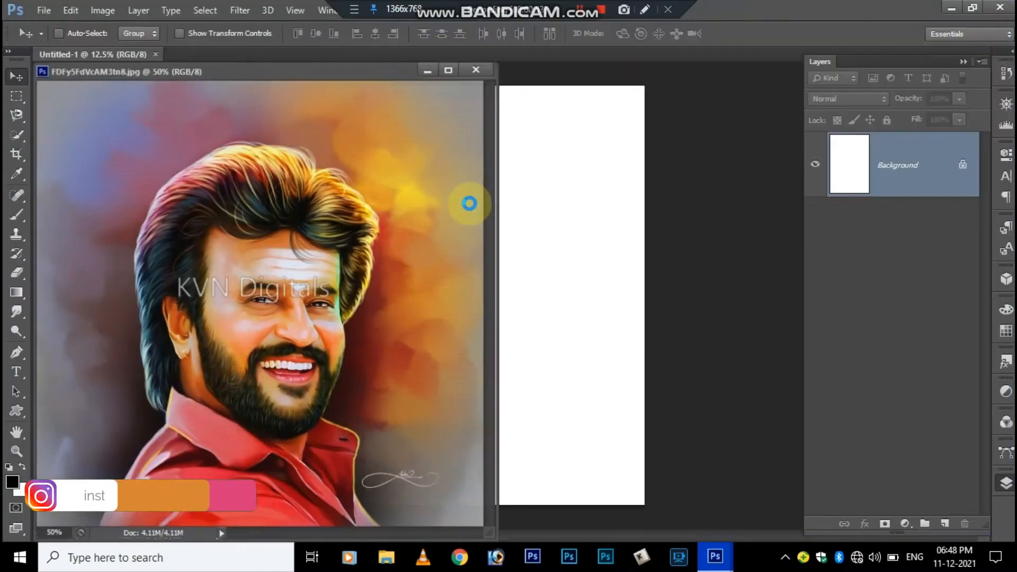
Copy the painted portrait into the blank document, close its source image, and scale it to fill the page width from the top edge
drag(308, 281, 508, 237)
click(462, 72)
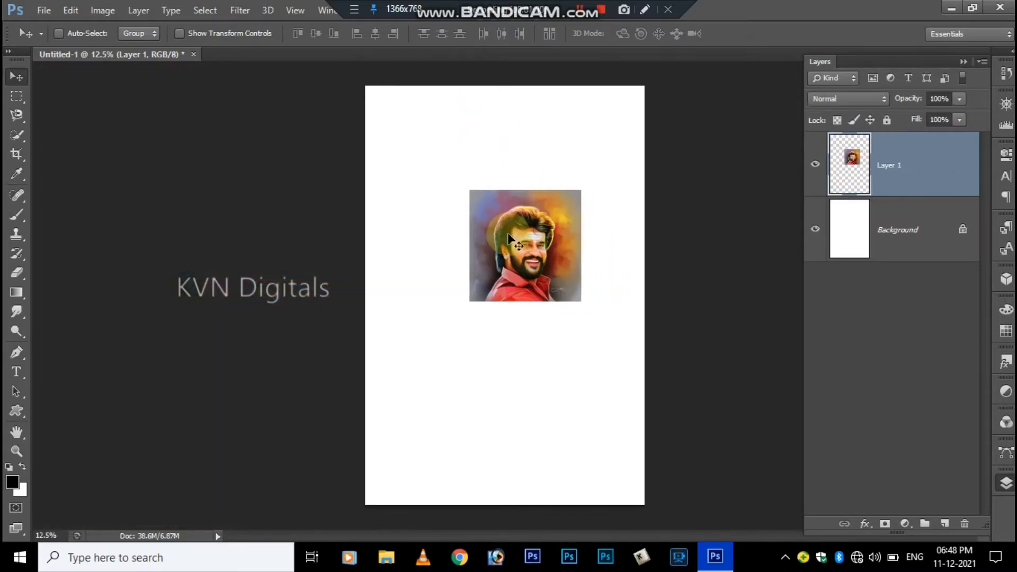
key(ctrl+t)
drag(581, 301, 579, 267)
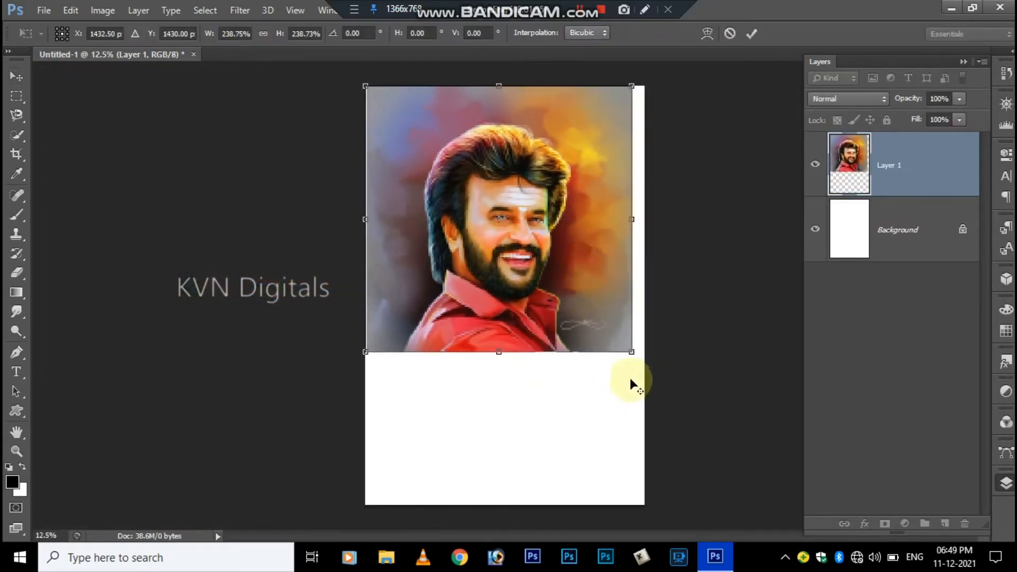
drag(630, 351, 643, 358)
drag(600, 301, 605, 306)
key(Return)
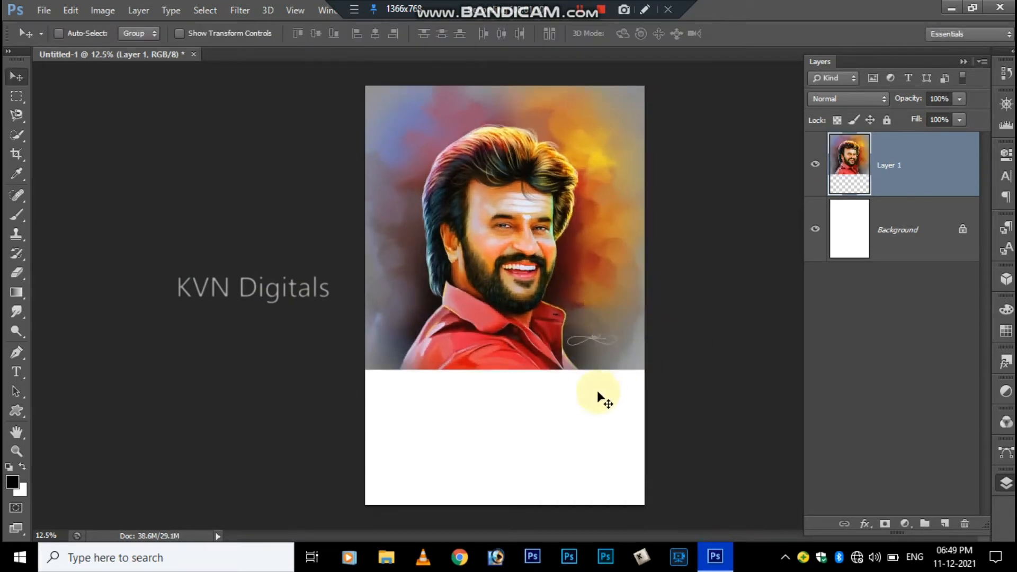
Remove the artist's signature beside the red shirt by filling a rectangular selection around it, then deselect
key(m)
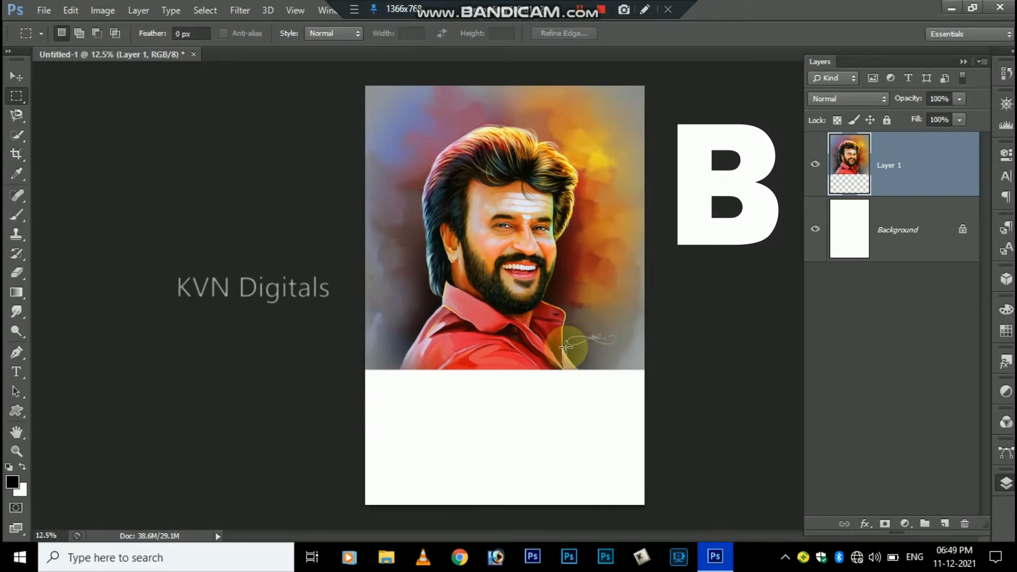
drag(566, 347, 617, 317)
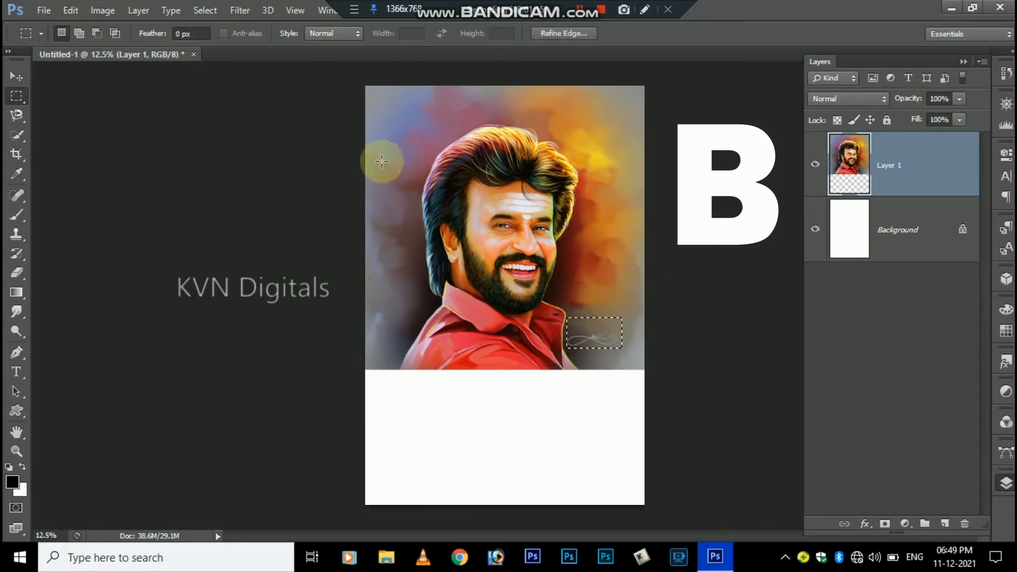
click(72, 10)
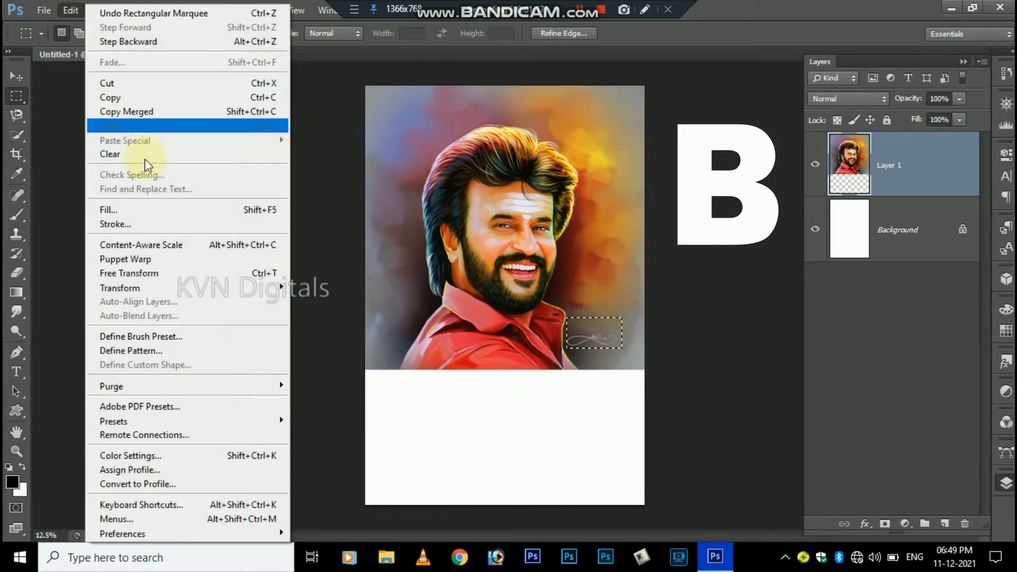
click(146, 210)
click(589, 155)
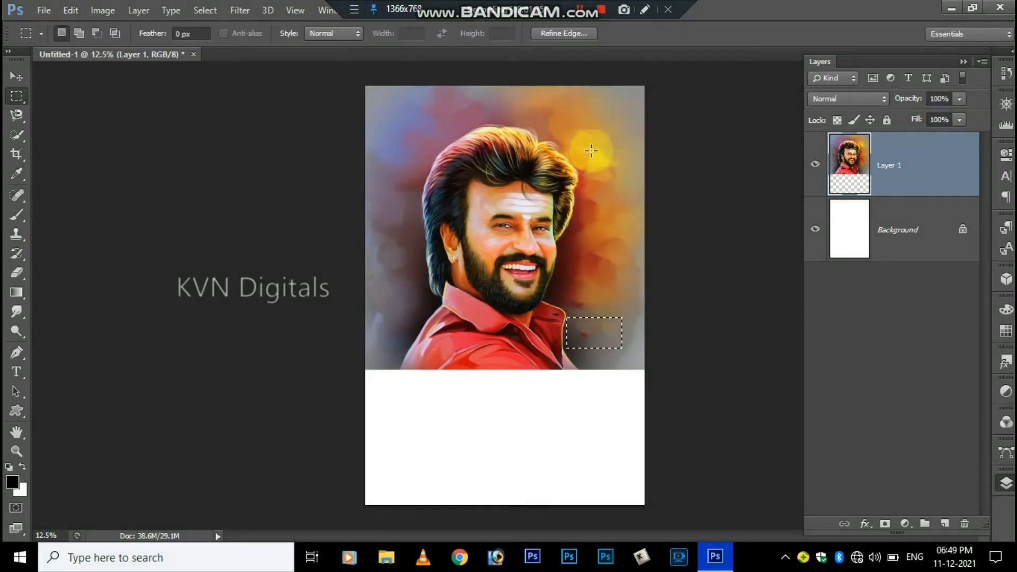
key(ctrl+d)
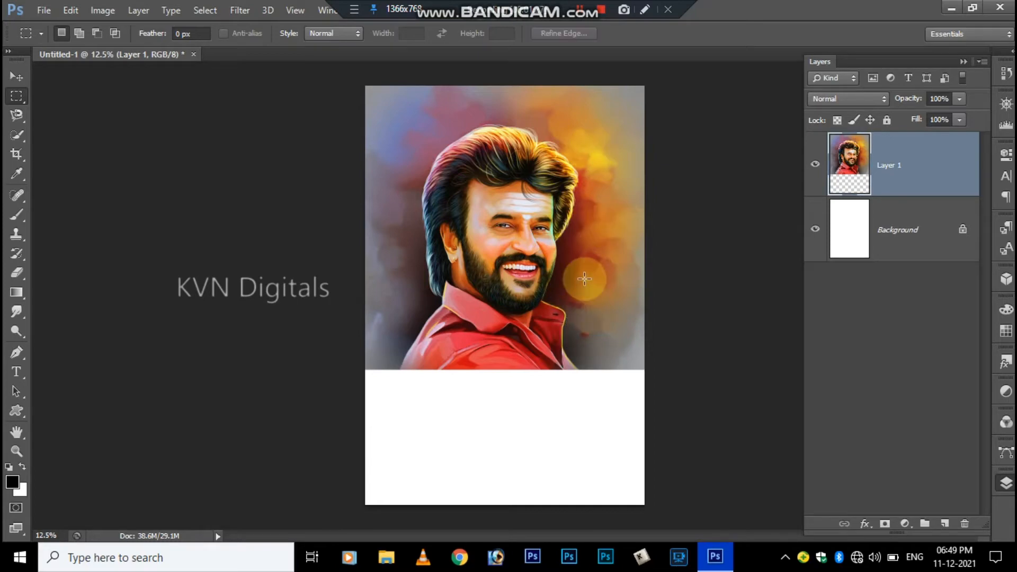
Open the file rajini kanth content.psd from Local Disk (E:)
key(ctrl+o)
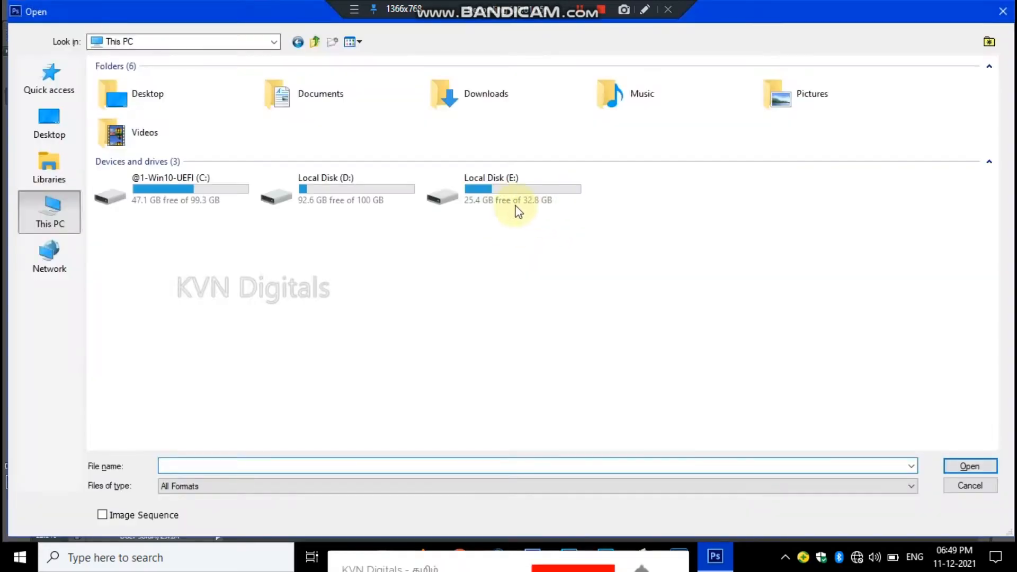
double_click(509, 189)
drag(993, 127, 983, 324)
double_click(625, 212)
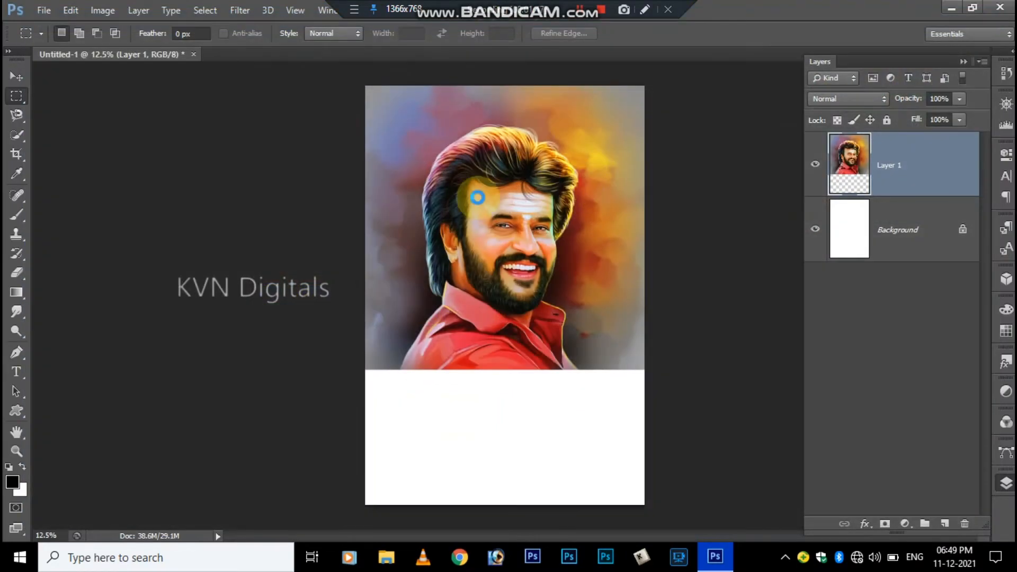
Copy the Tamil title text block from the content file onto the poster, just below the portrait
key(v)
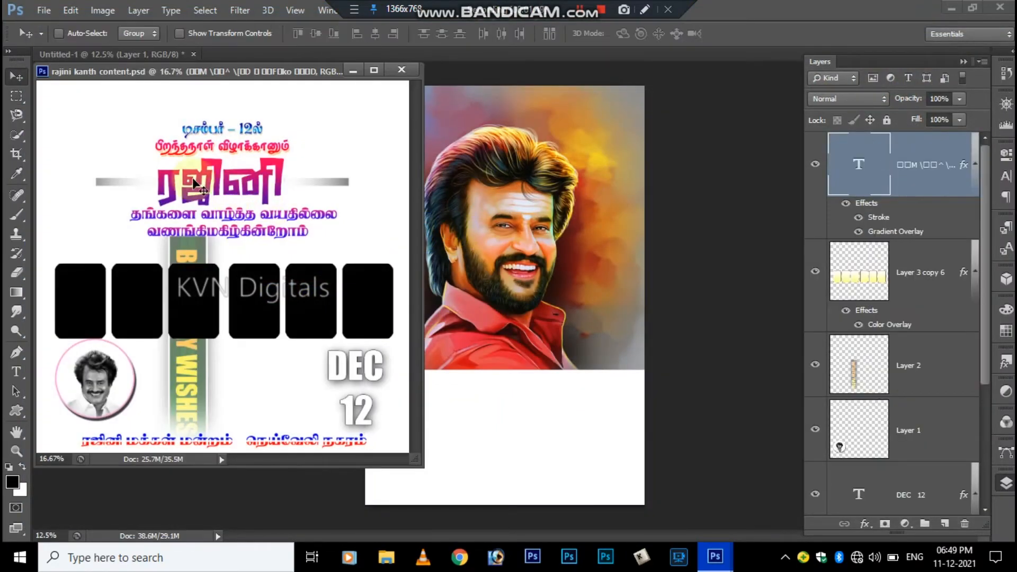
right_click(216, 166)
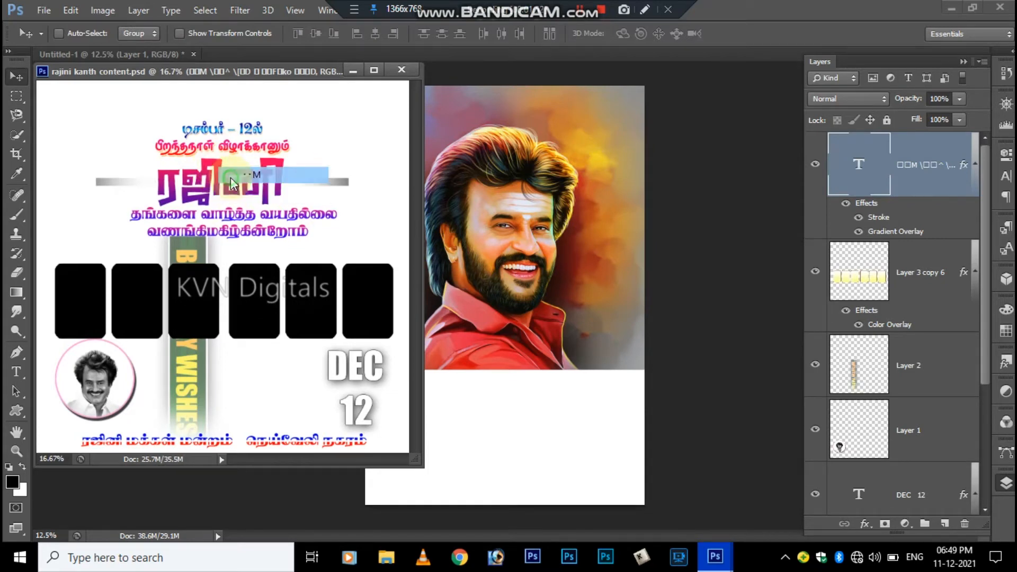
click(231, 179)
drag(207, 199, 487, 393)
Copy the row of six black rounded frames from the content file to the bottom of the poster
click(256, 300)
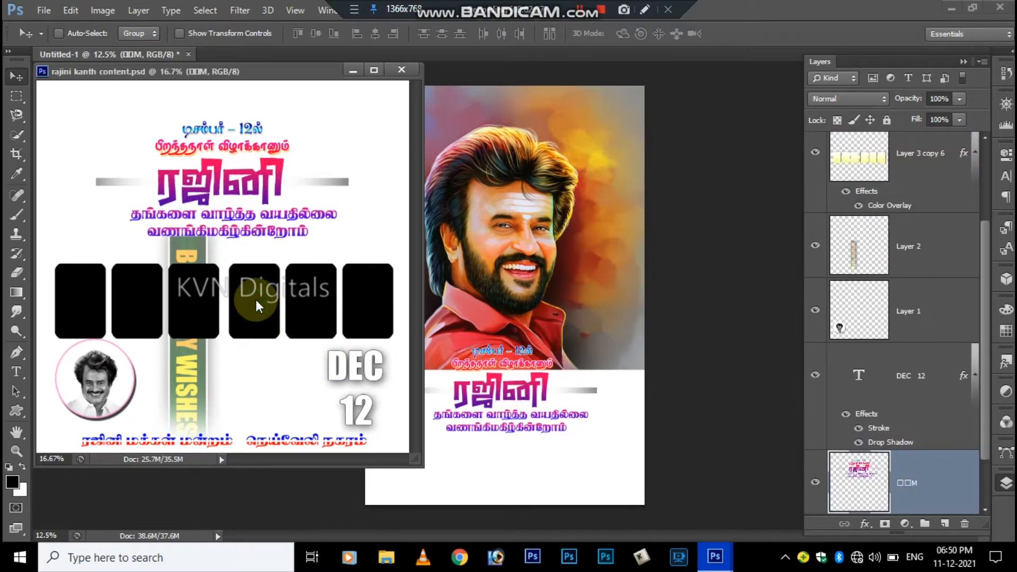
right_click(255, 300)
click(280, 312)
drag(246, 304, 534, 473)
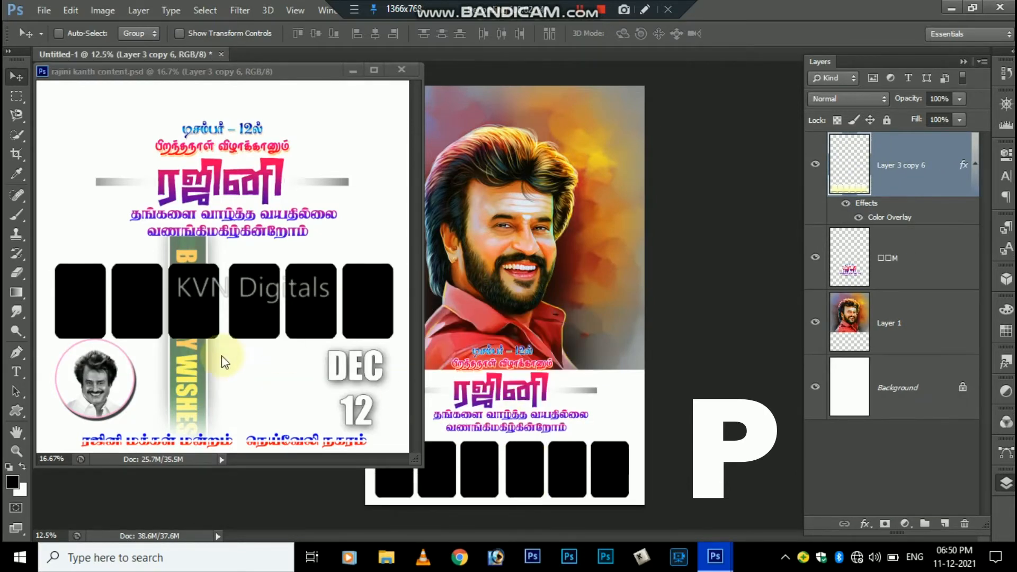
Copy the round black-and-white portrait from the content file onto the poster, above the title text
click(100, 401)
right_click(100, 400)
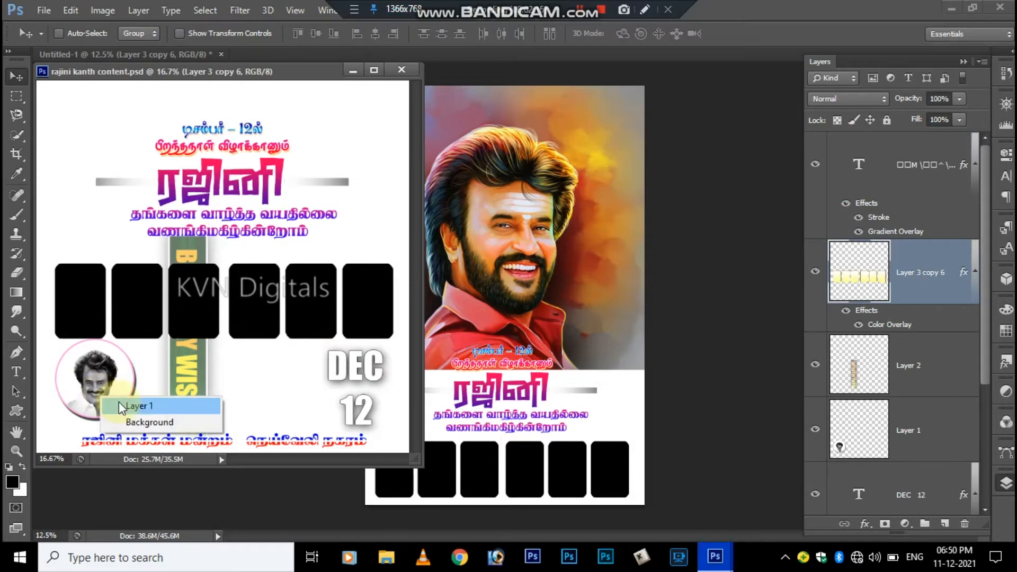
click(119, 401)
drag(114, 360, 480, 312)
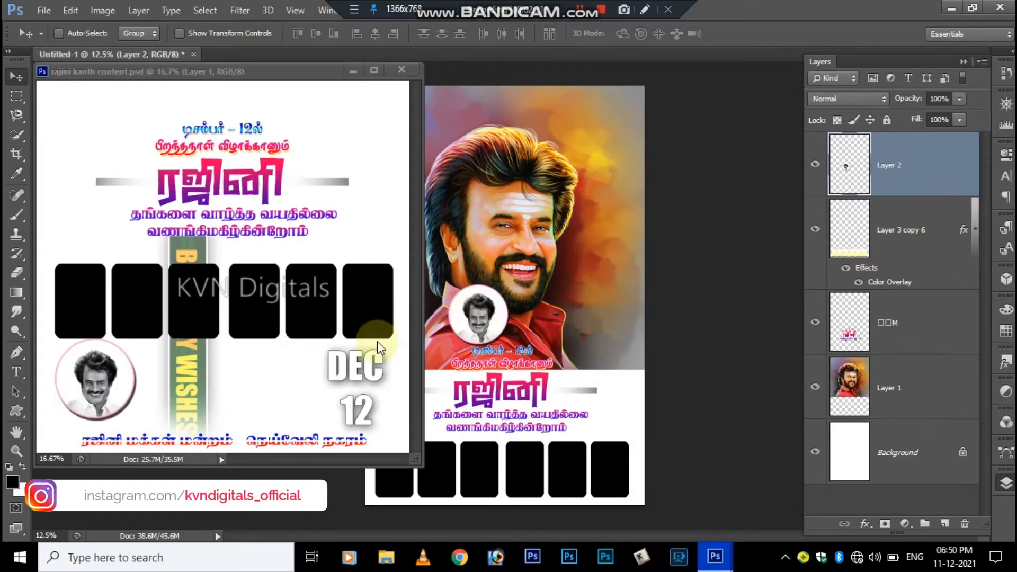
Copy the DEC 12 text from the content file onto the poster, beside the portrait's face
click(344, 368)
right_click(341, 366)
click(350, 366)
drag(339, 364, 562, 211)
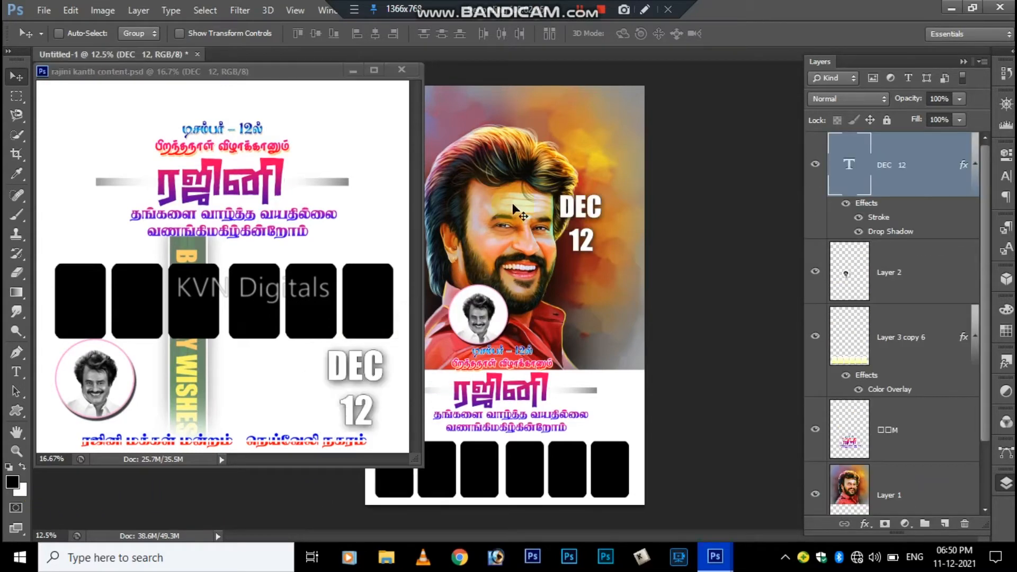
Copy the vertical birthday wishes banner from the content file onto the poster, over the portrait
click(186, 370)
right_click(185, 370)
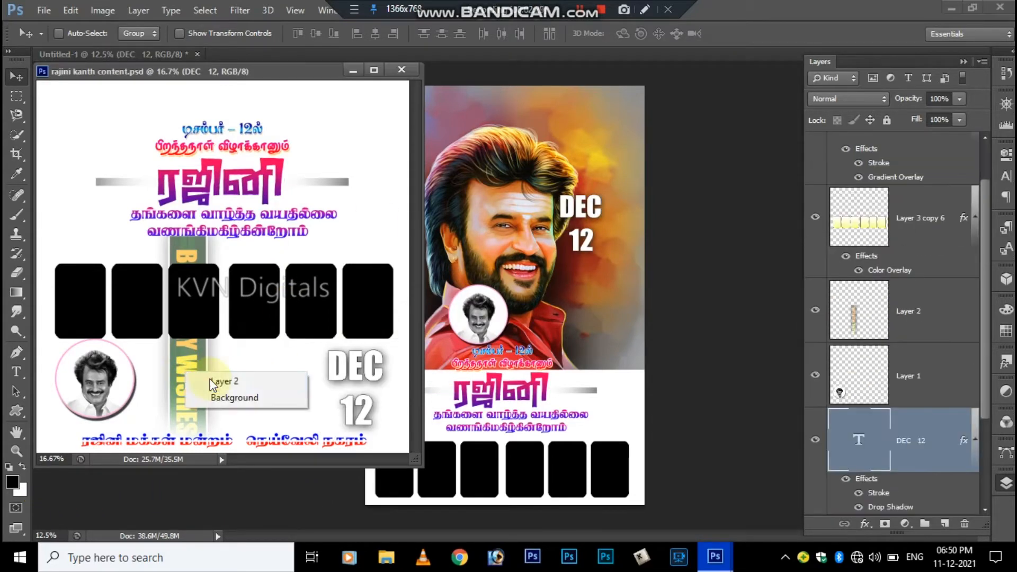
click(211, 379)
drag(211, 379, 490, 267)
Copy the Tamil footer line from the content file onto the poster's lower portrait area, then close the content file
click(256, 435)
right_click(255, 442)
click(262, 449)
drag(254, 443, 493, 361)
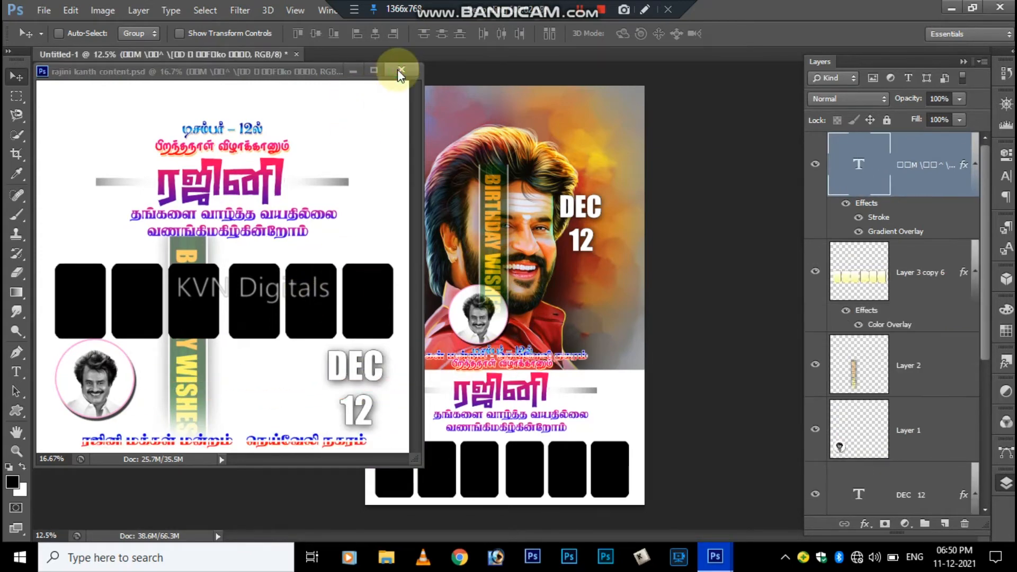
click(401, 70)
Hide the footer text, vertical birthday banner and DEC 12 layers
click(814, 164)
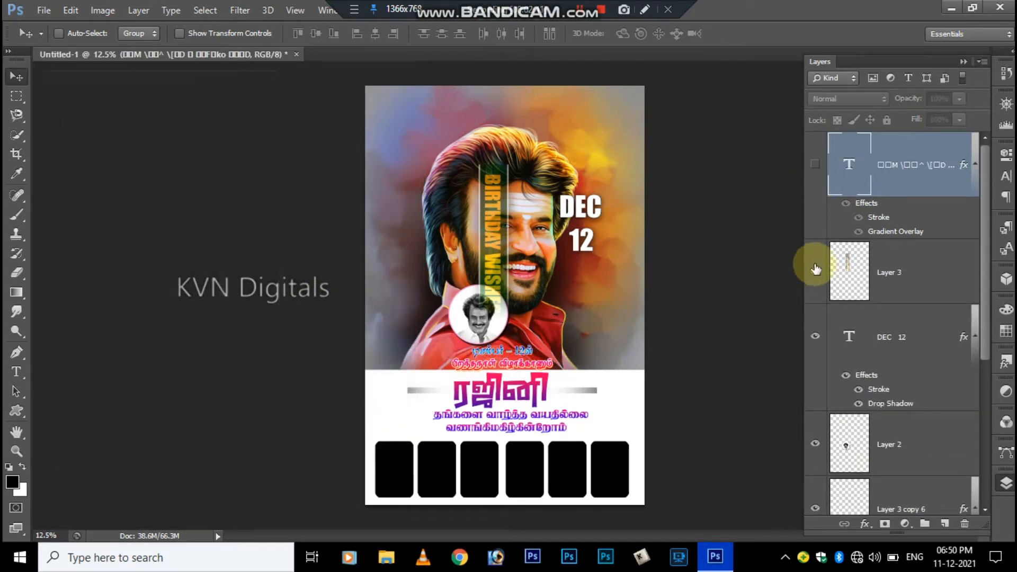
click(815, 270)
click(815, 337)
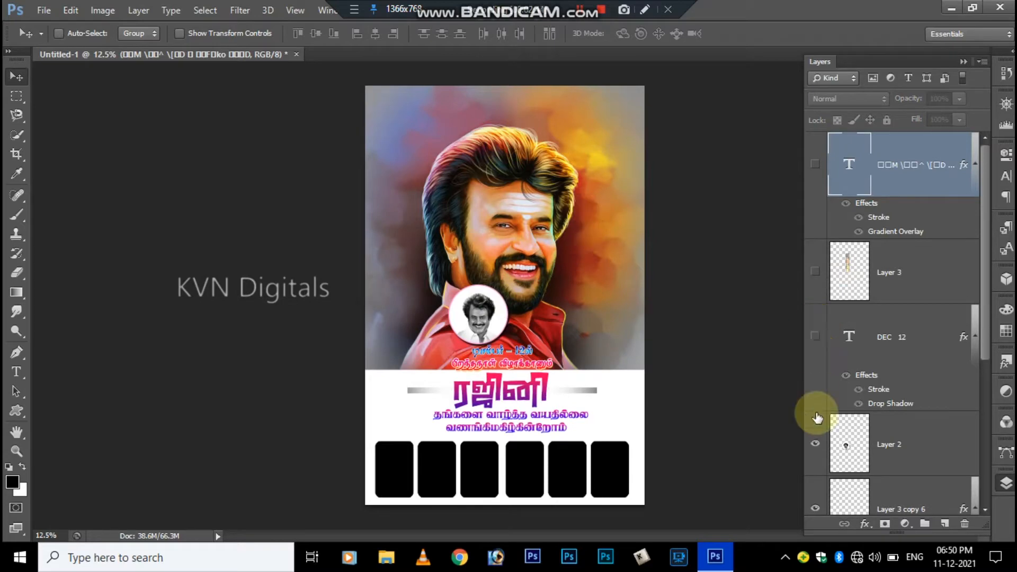
Move the round black-and-white portrait to the poster's upper-right corner
drag(983, 343, 971, 404)
click(905, 344)
drag(478, 320, 603, 138)
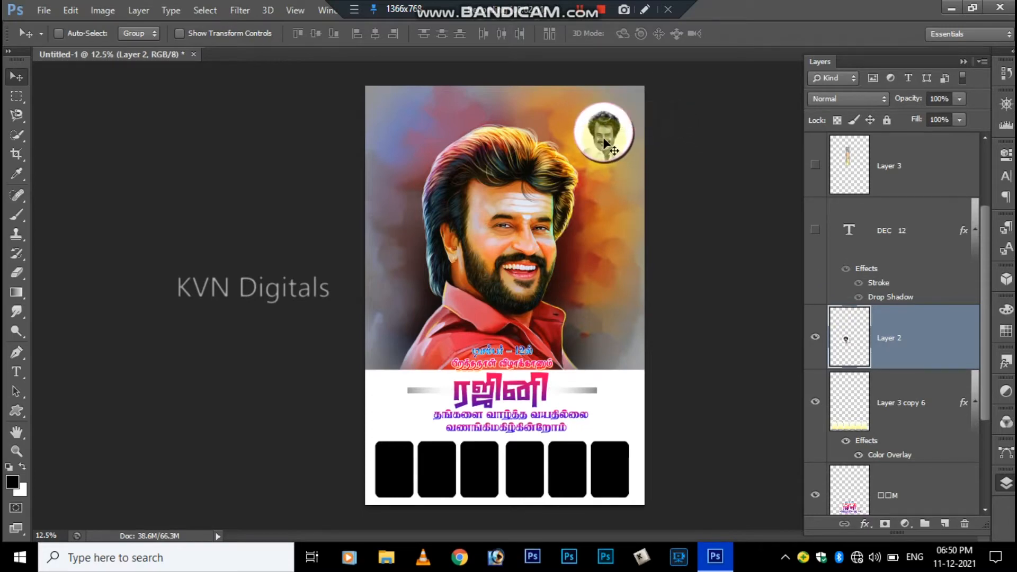
Select the visible Layer 3 copy 6 and move its row of six black frames slightly up the poster
click(814, 403)
drag(986, 394, 986, 424)
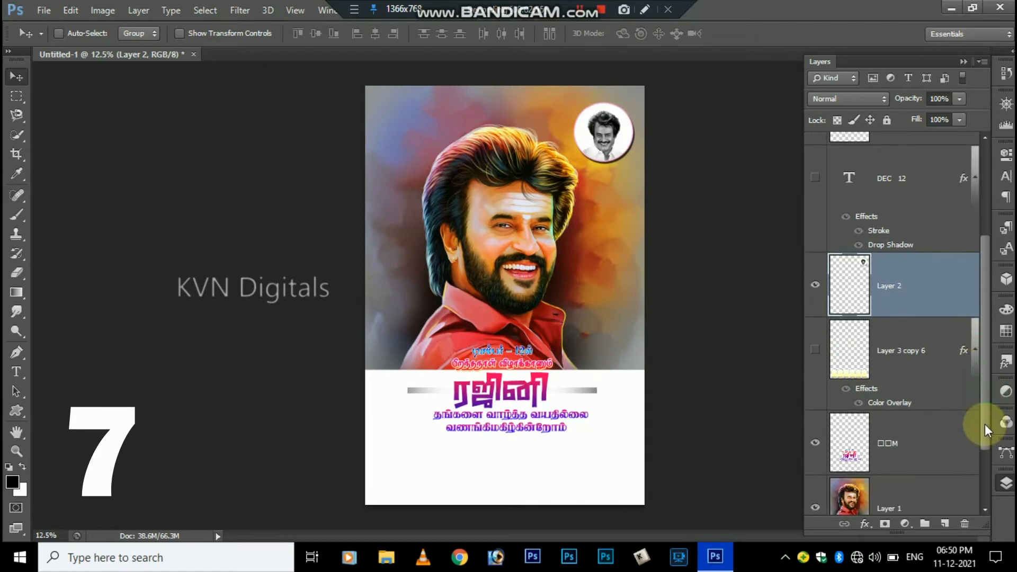
click(900, 354)
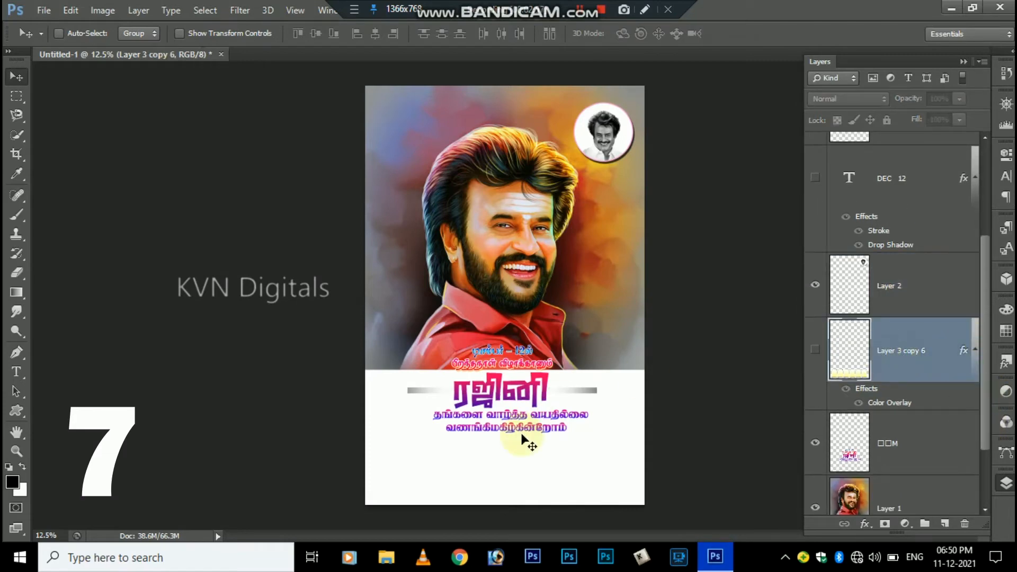
click(814, 349)
drag(499, 476, 506, 463)
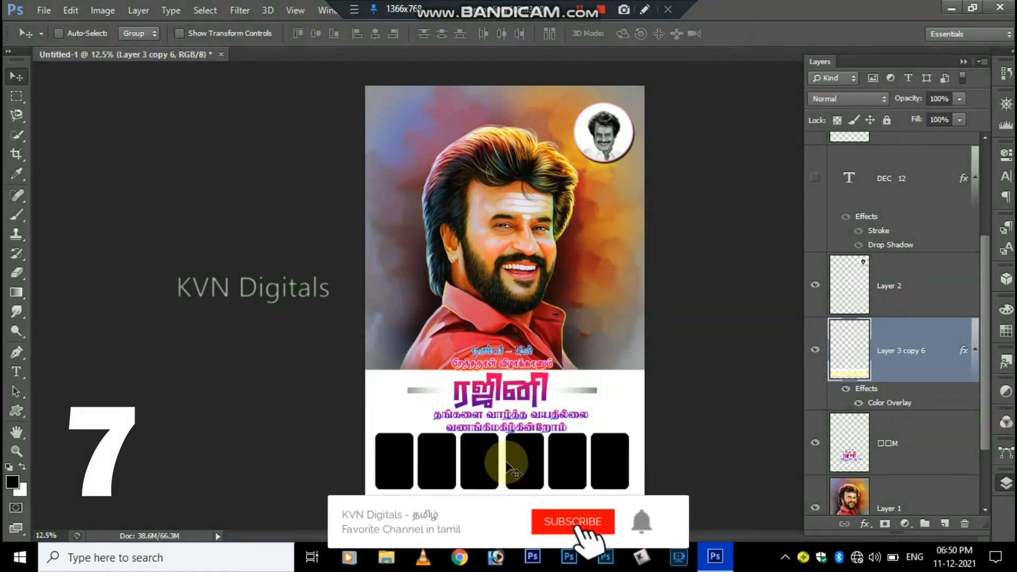
Select the Tamil title text block and move it slightly up, clear of the black frames
right_click(498, 403)
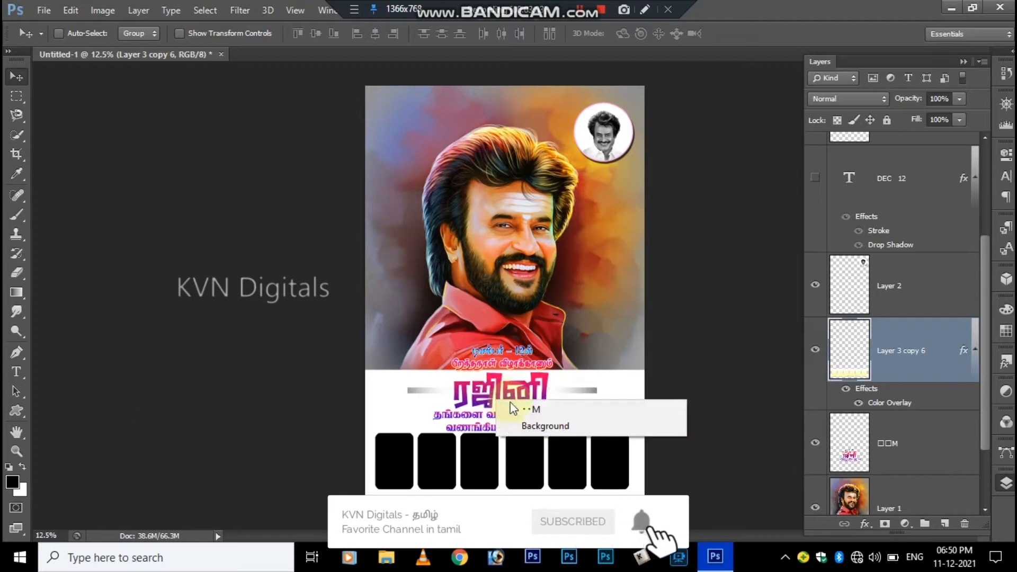
click(551, 408)
drag(479, 387, 479, 372)
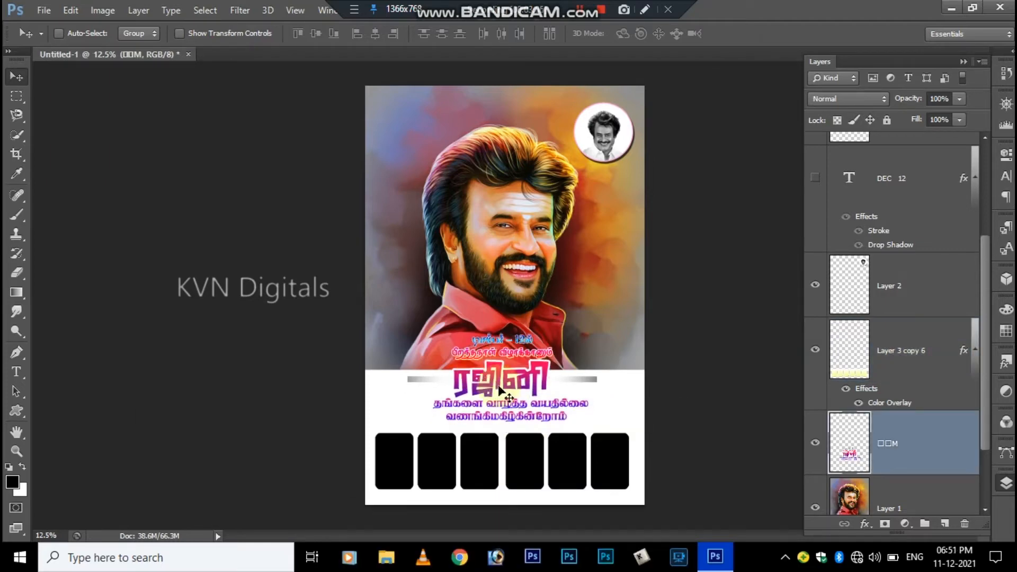
Select the Background layer and set the starting colour stop of the Gradient tool's gradient to light grey, #d7d7d7
drag(986, 354, 966, 540)
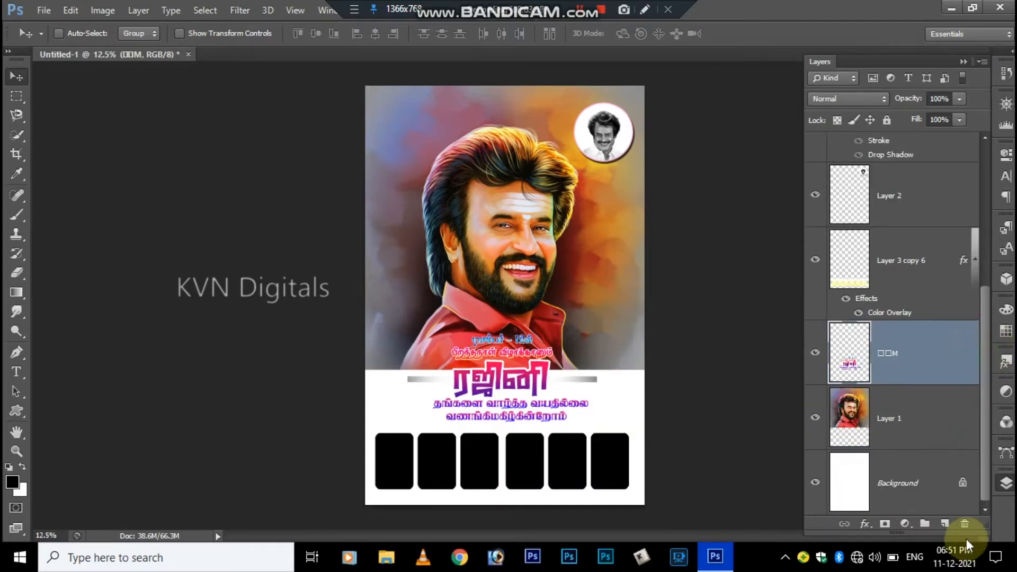
click(881, 475)
key(g)
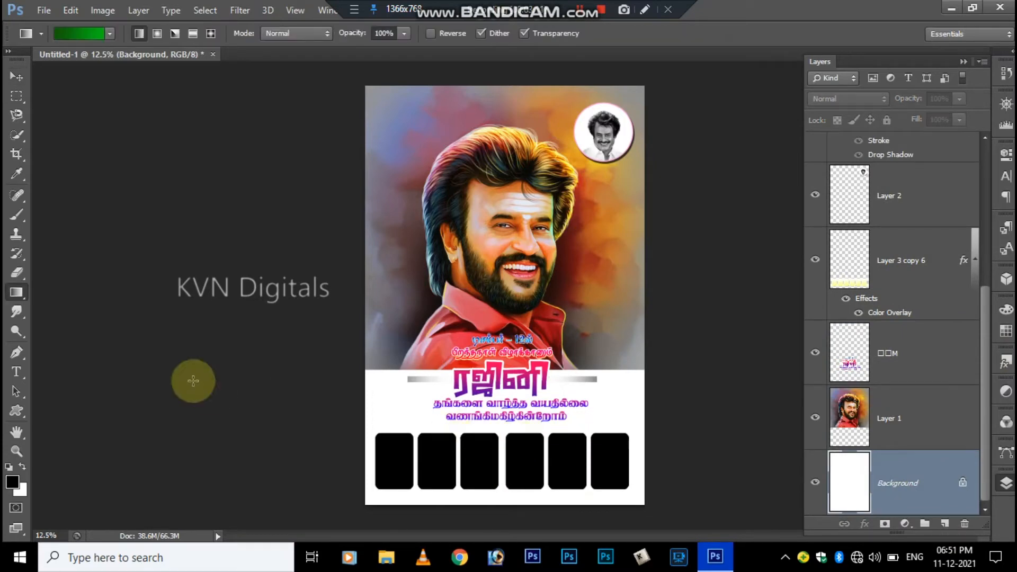
click(72, 35)
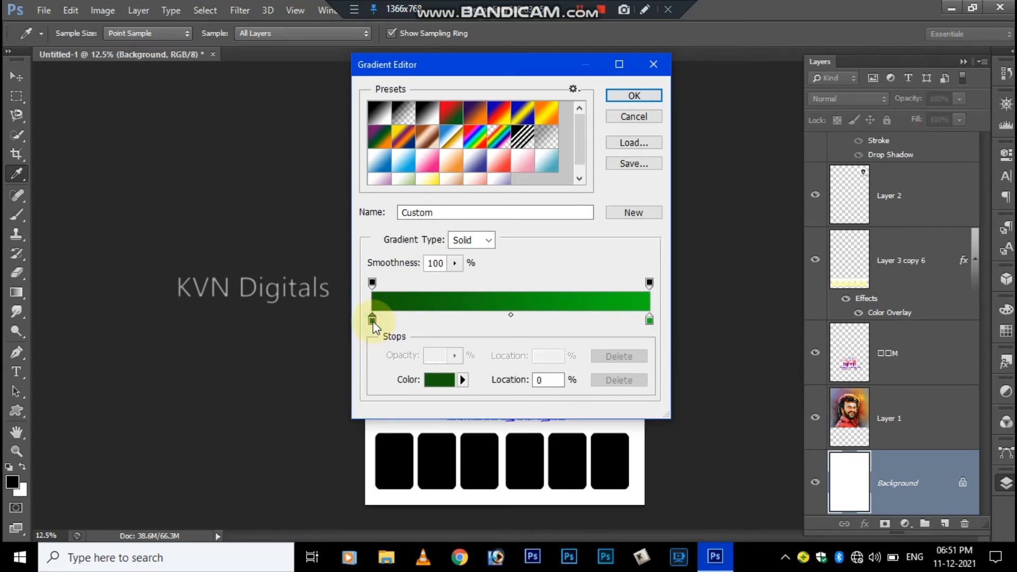
double_click(372, 321)
click(429, 168)
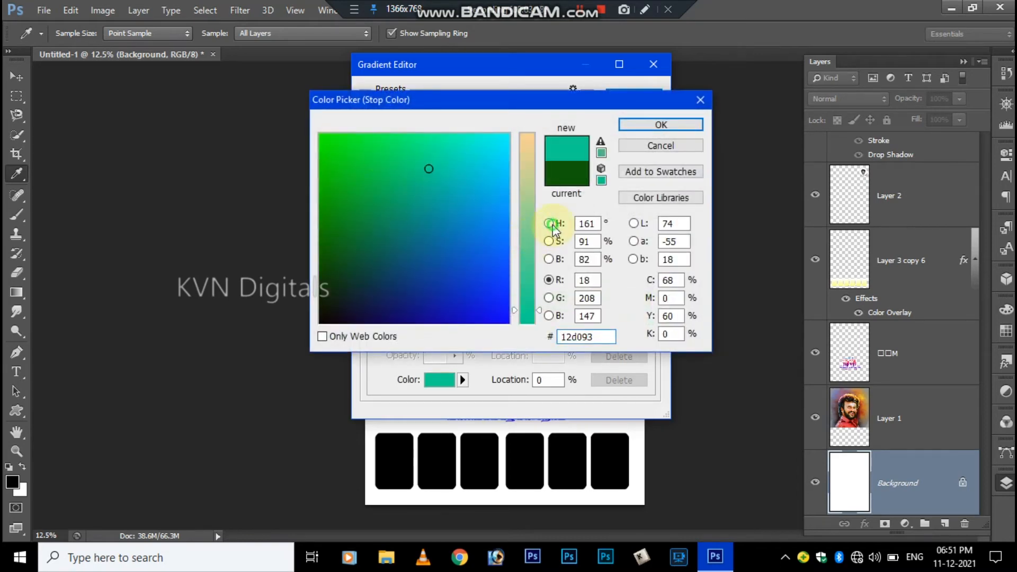
click(551, 224)
mouse_move(320, 142)
mouse_down()
mouse_move(303, 142)
mouse_move(300, 172)
mouse_up()
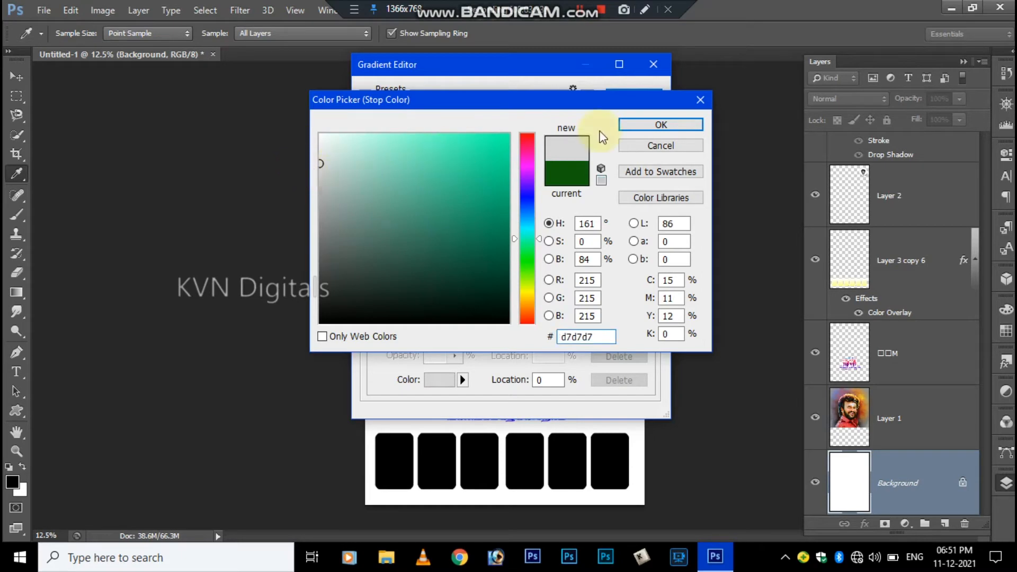
click(649, 128)
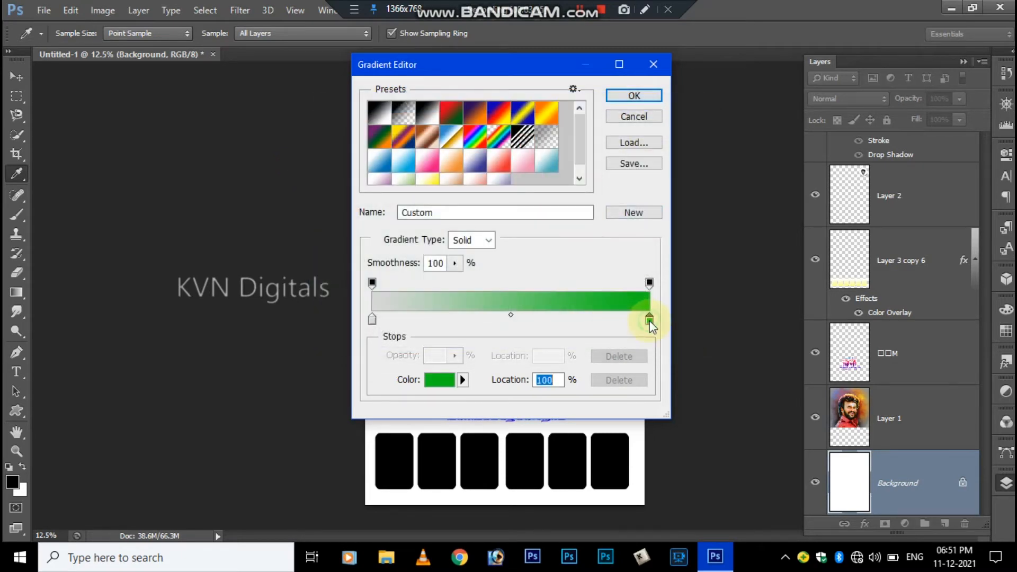
Set the gradient's end stop to white, #ffffff, and fill the Background with it from the poster's bottom edge up to the shirt collar
click(350, 175)
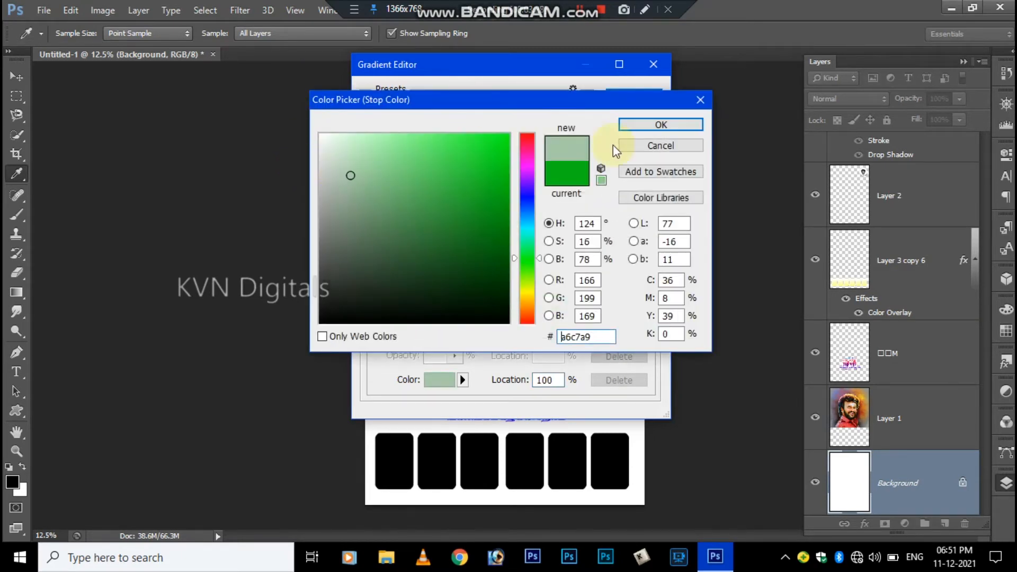
click(312, 128)
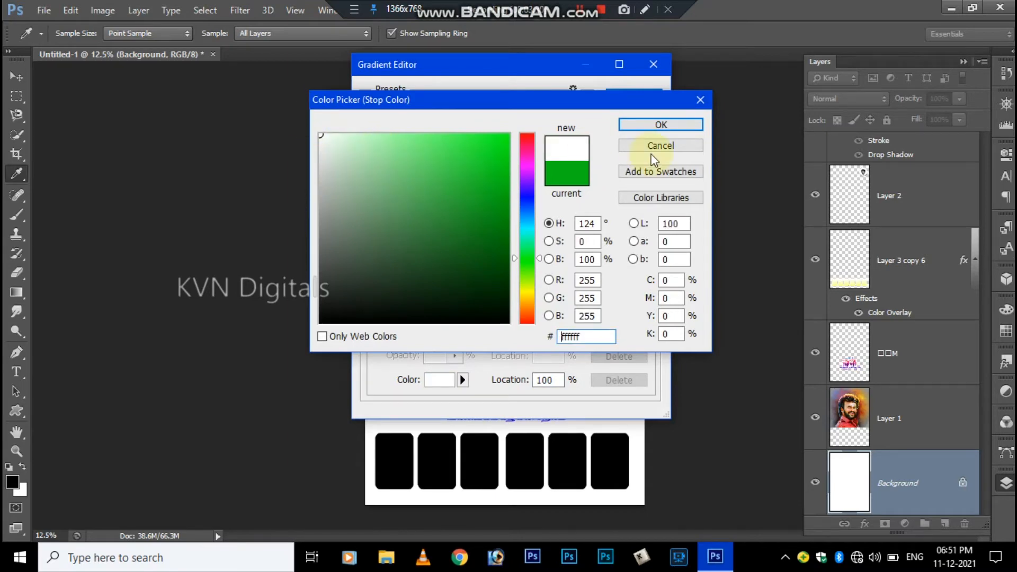
click(649, 127)
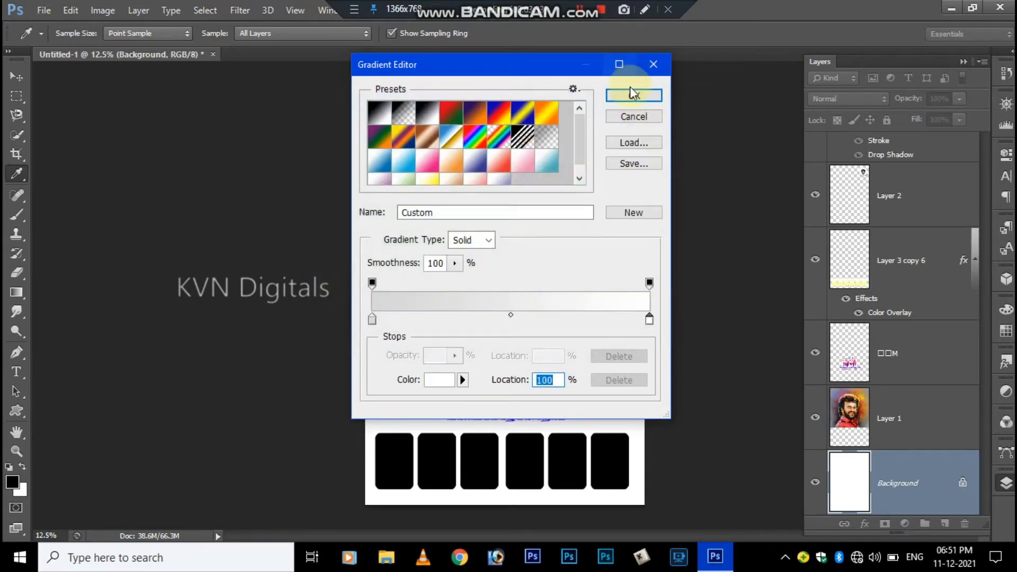
click(633, 94)
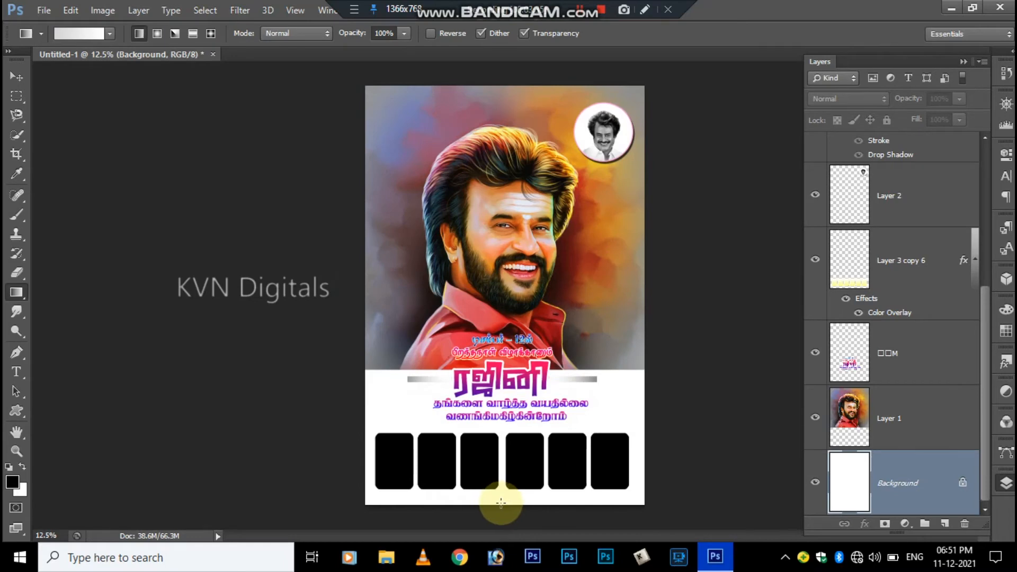
drag(501, 503, 502, 309)
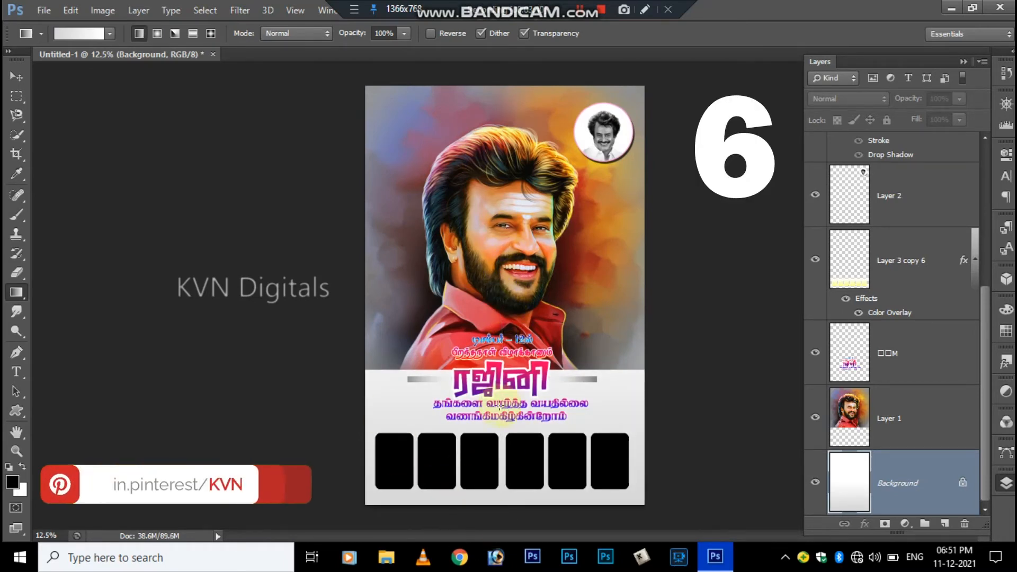
Shift the Tamil title block slightly down and the row of six black frames slightly right and up
key(v)
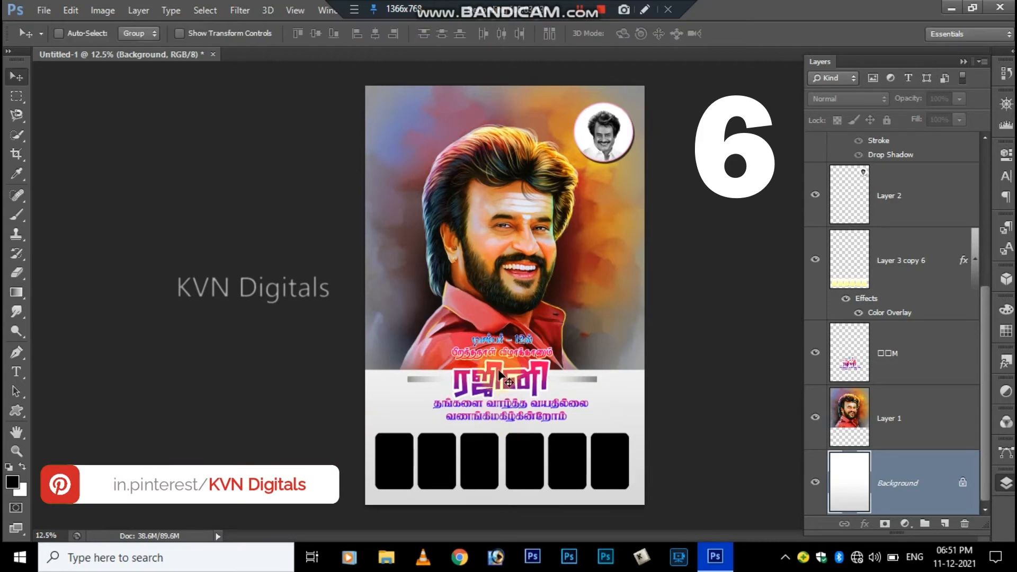
drag(497, 373, 493, 384)
right_click(518, 450)
click(534, 458)
mouse_move(527, 459)
mouse_down()
mouse_move(516, 462)
mouse_move(522, 458)
mouse_up()
Show Layer 3 with the vertical BIRTHDAY WISHES banner and move it under the round portrait at the poster's right side
drag(976, 316, 978, 172)
click(815, 271)
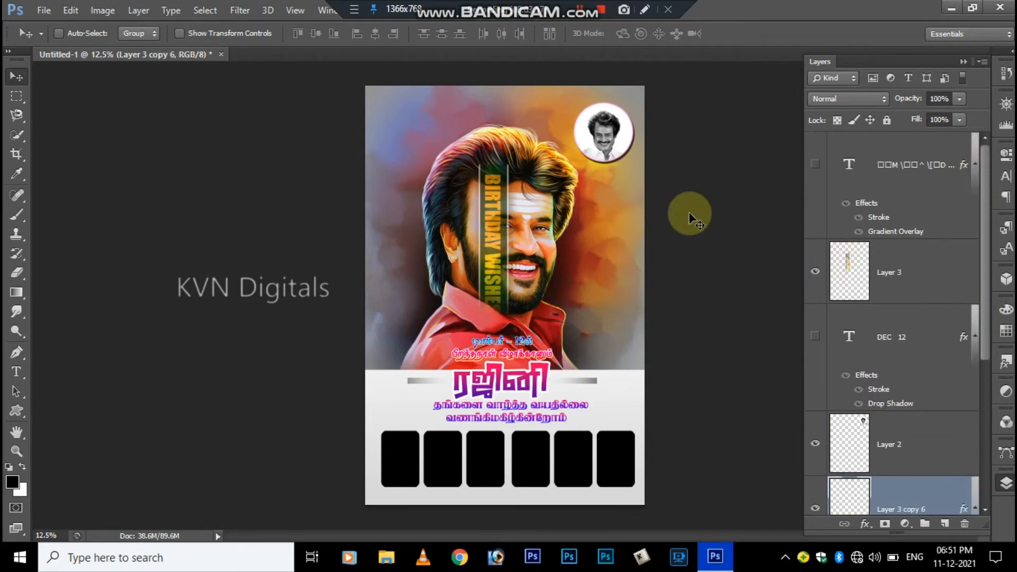
click(850, 262)
drag(483, 227, 592, 211)
Send the birthday banner layer back below Layer 3 copy 6 and shift the banner slightly down beneath the round portrait
key(ctrl+bracketleft)
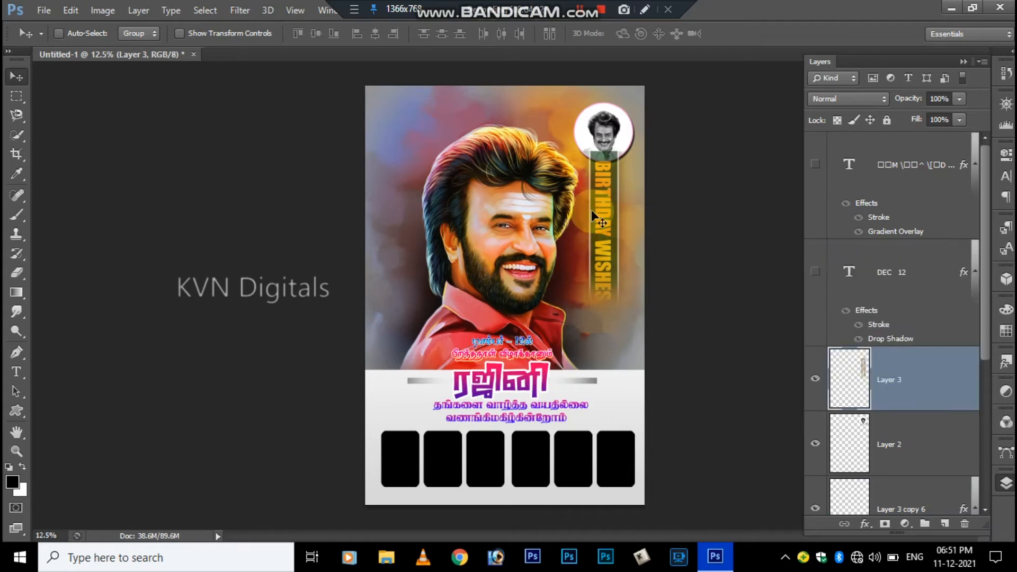
key(ctrl+bracketleft)
key(ctrl+bracketleft)
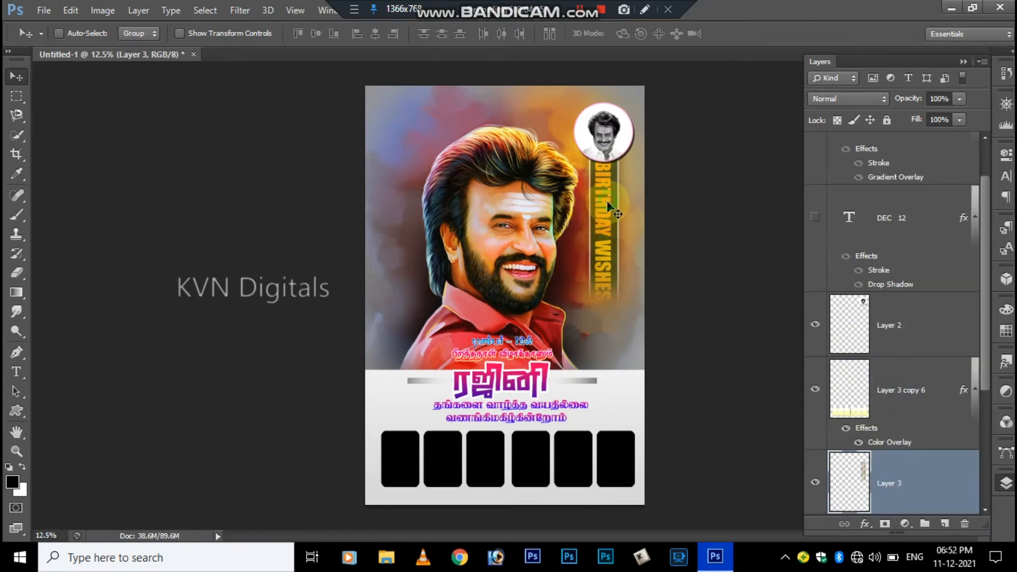
key(ctrl+plus)
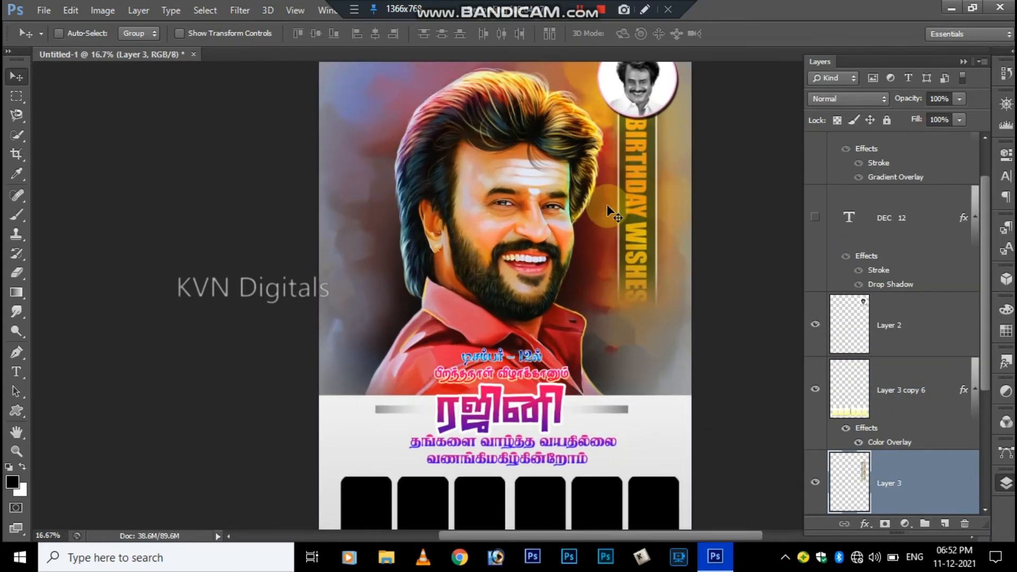
drag(638, 171, 643, 179)
key(ctrl+minus)
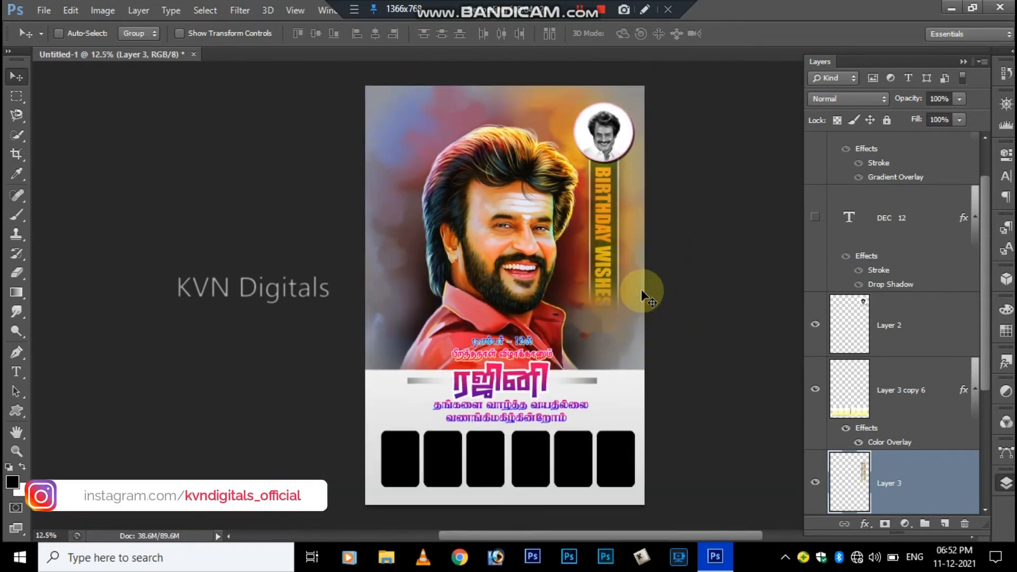
Show the Tamil footer text and place it below the six black frames, near the poster's bottom edge
drag(983, 363, 985, 216)
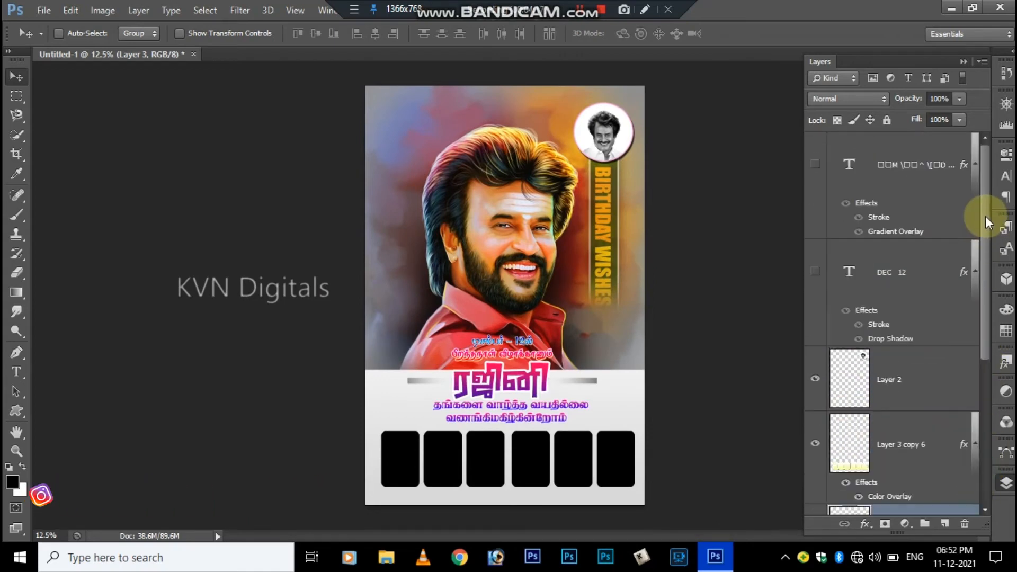
click(818, 166)
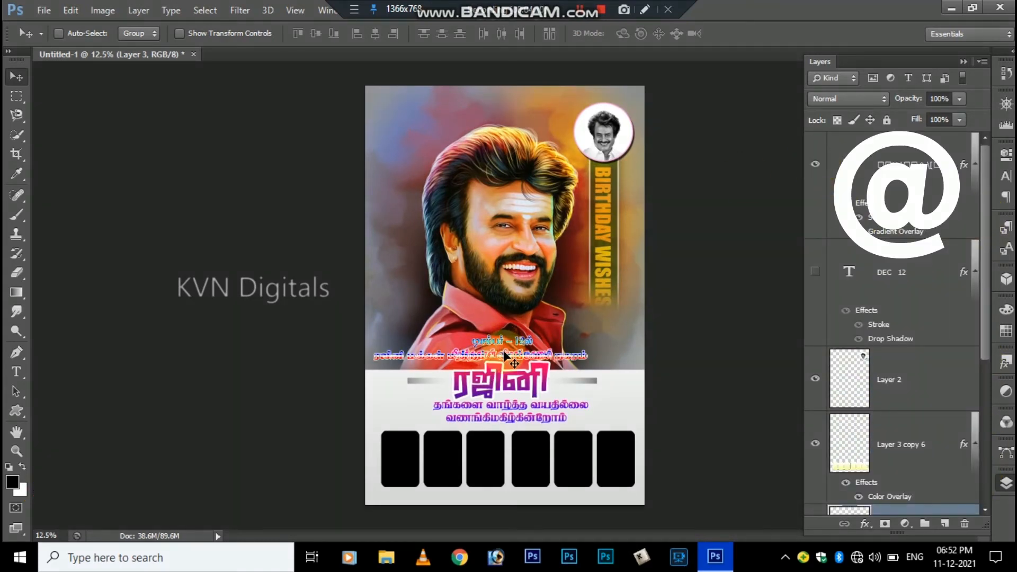
click(866, 168)
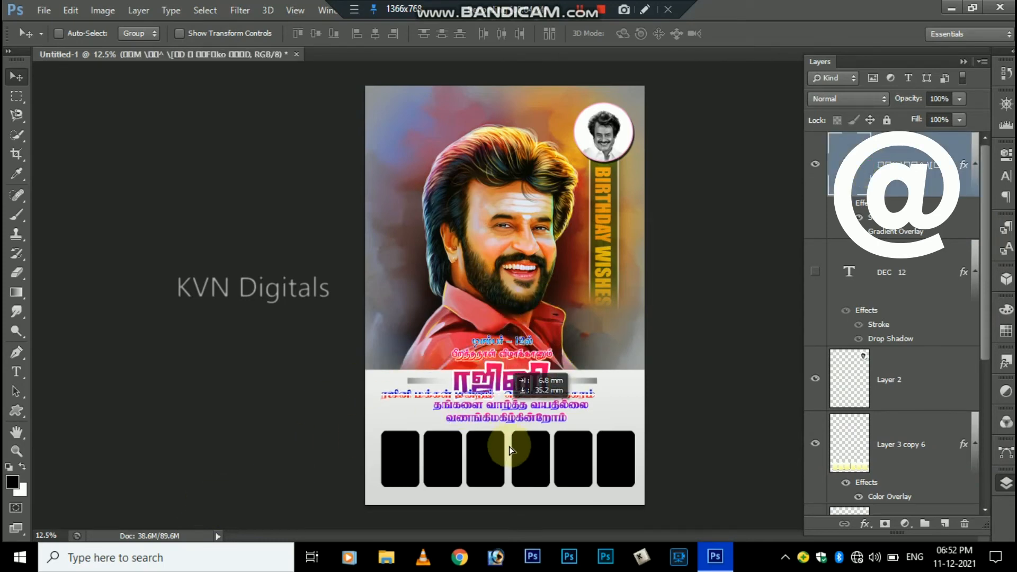
drag(509, 447, 513, 487)
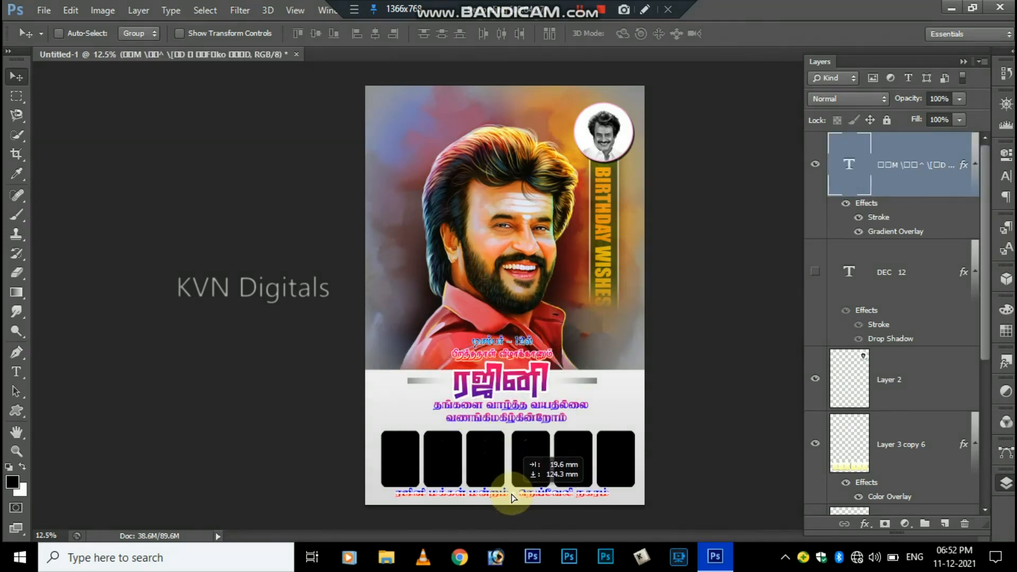
key(Down)
key(Down)
key(Down)
key(Down)
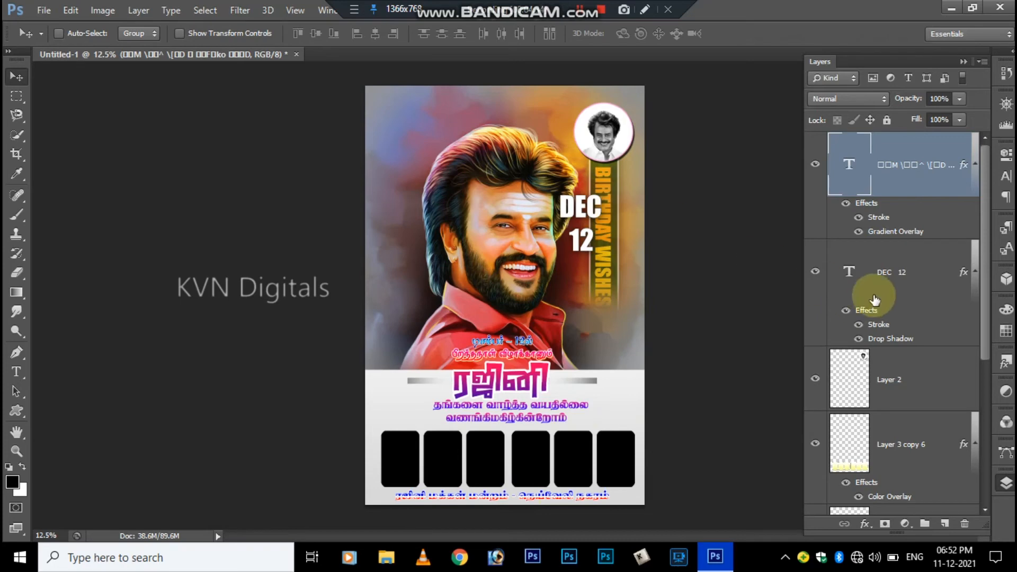
Show the DEC 12 text and move it to the poster's upper-left corner
click(871, 275)
drag(577, 223, 399, 140)
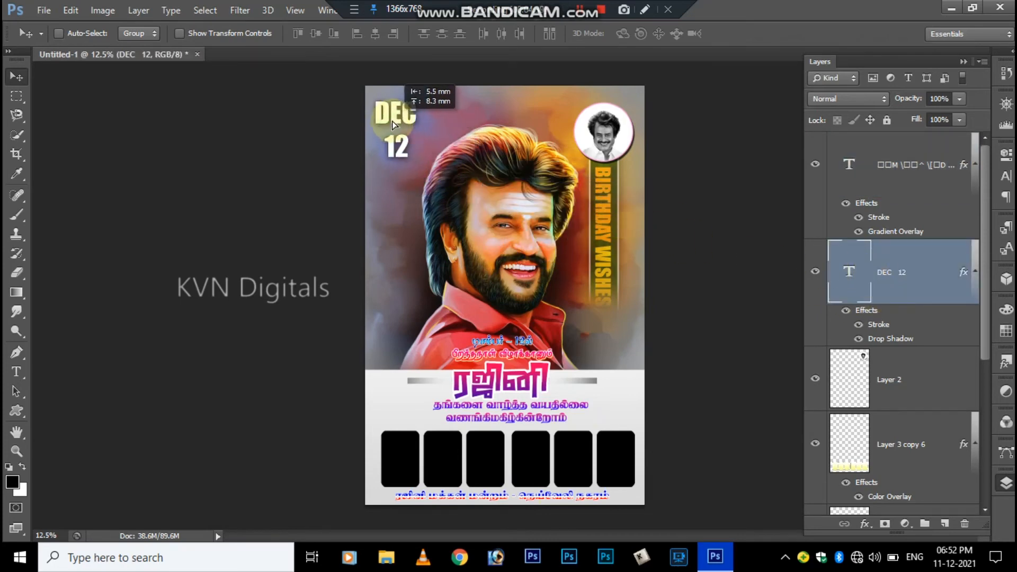
Examine the portrait, birthday banner, DEC 12 text, title, frames and footer text closely across the whole poster
scroll(509, 308, up, 1)
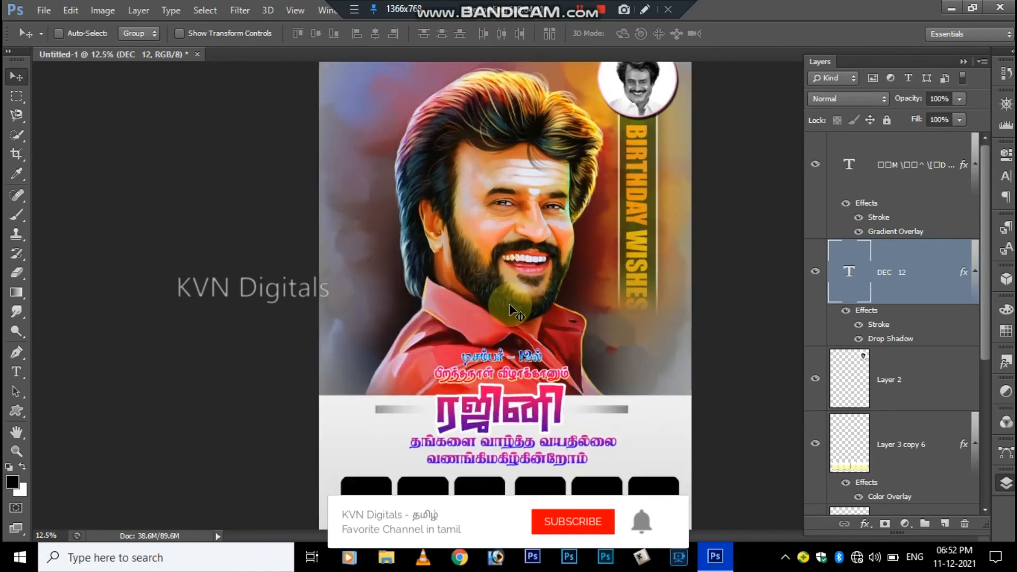
scroll(510, 307, up, 2)
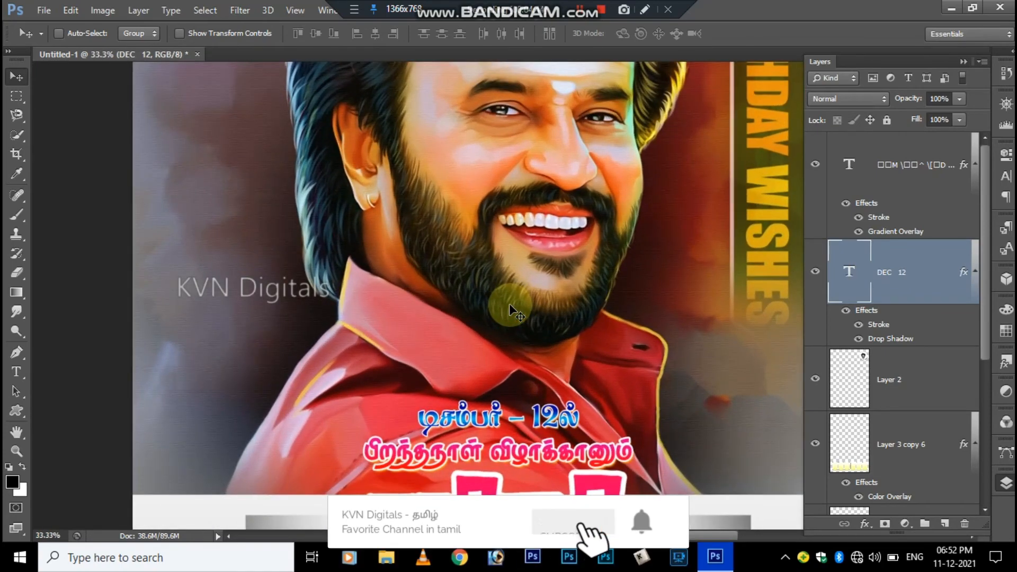
key(space)
drag(508, 269, 350, 392)
drag(371, 455, 601, 322)
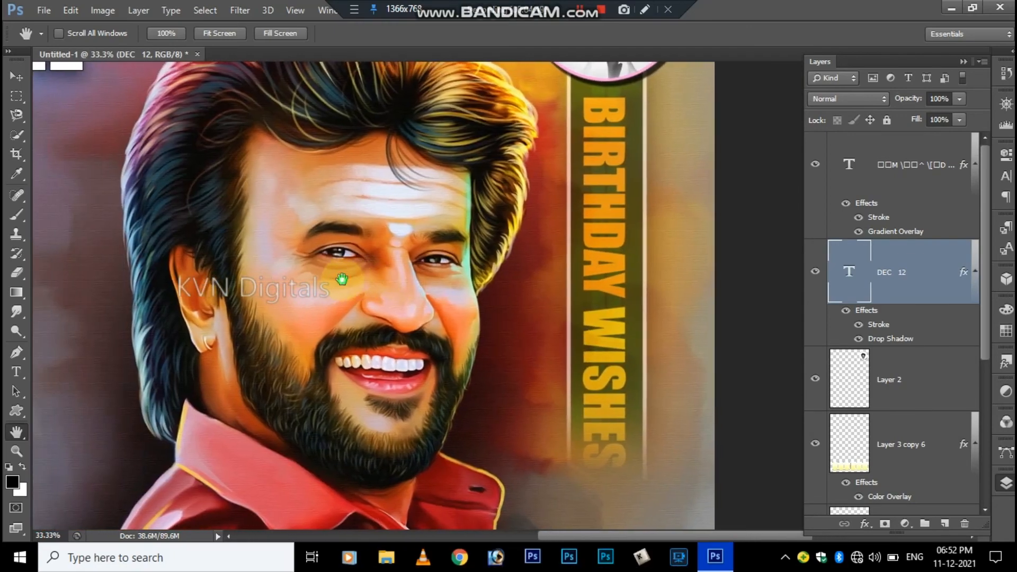
drag(343, 279, 596, 363)
drag(336, 177, 173, 497)
drag(474, 97, 482, 82)
drag(313, 300, 177, 204)
drag(285, 370, 295, 323)
drag(318, 381, 373, 217)
drag(388, 320, 324, 339)
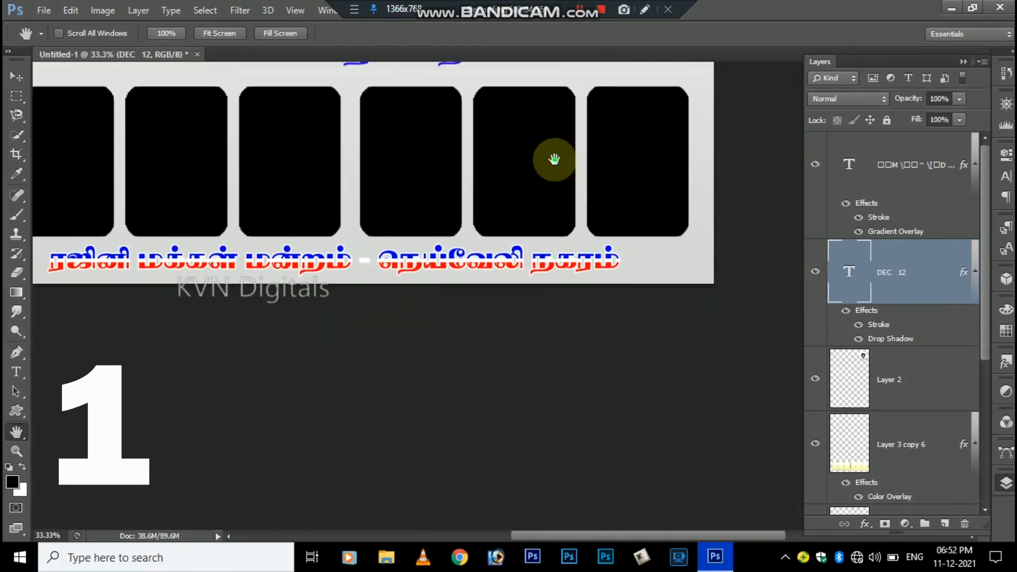
drag(554, 159, 508, 318)
mouse_move(415, 218)
mouse_down()
mouse_move(476, 318)
mouse_move(410, 267)
mouse_up()
scroll(411, 267, down, 3)
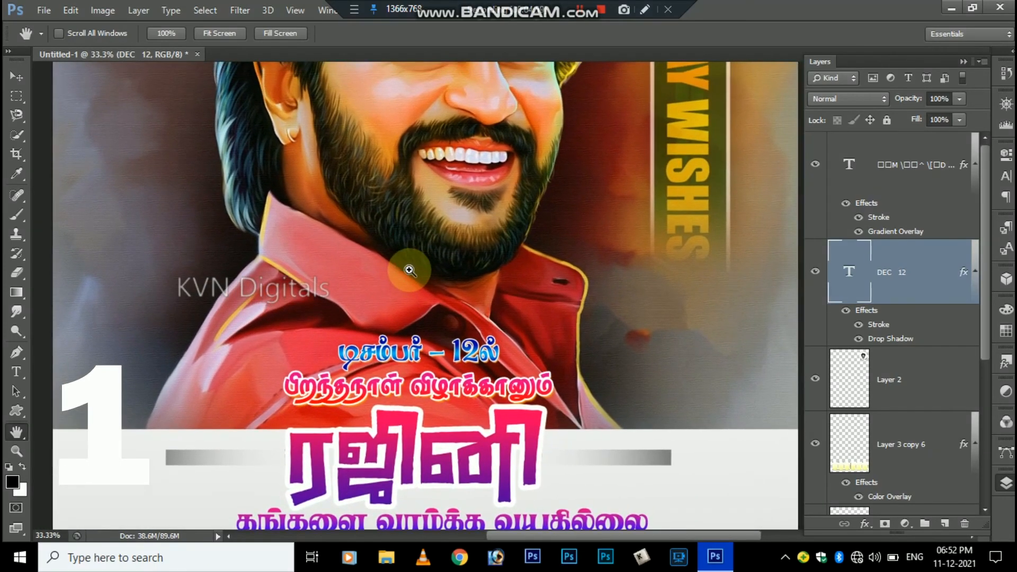